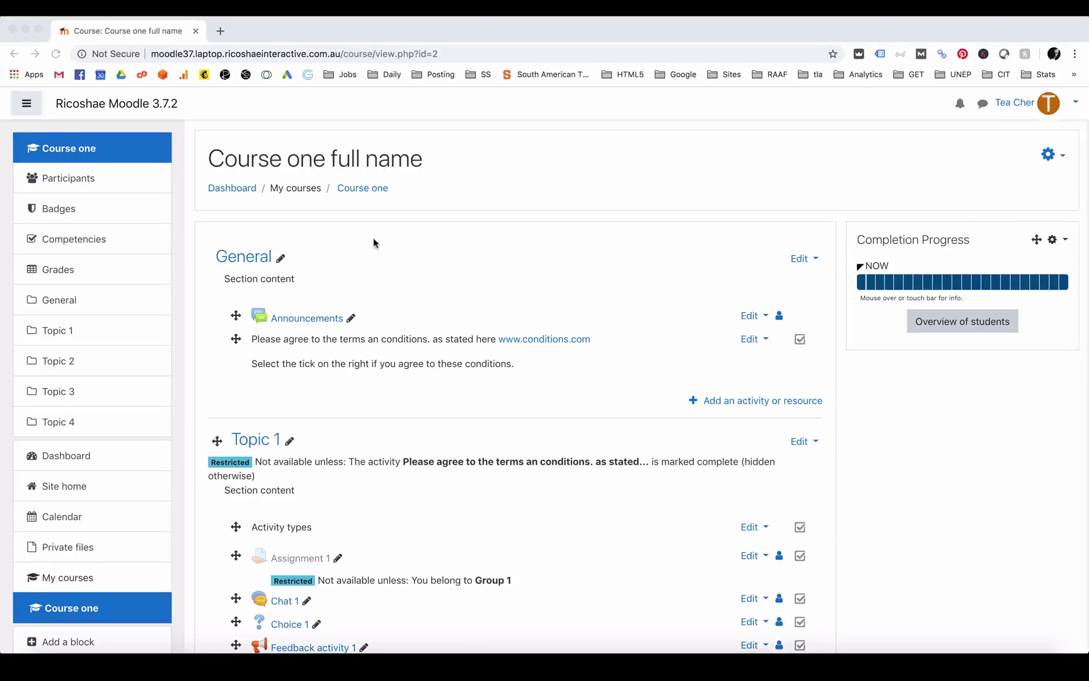
# - Display Course one's grade letters table, from A (93–100%) down to F (0–59.99%)
pyautogui.click(58, 270)
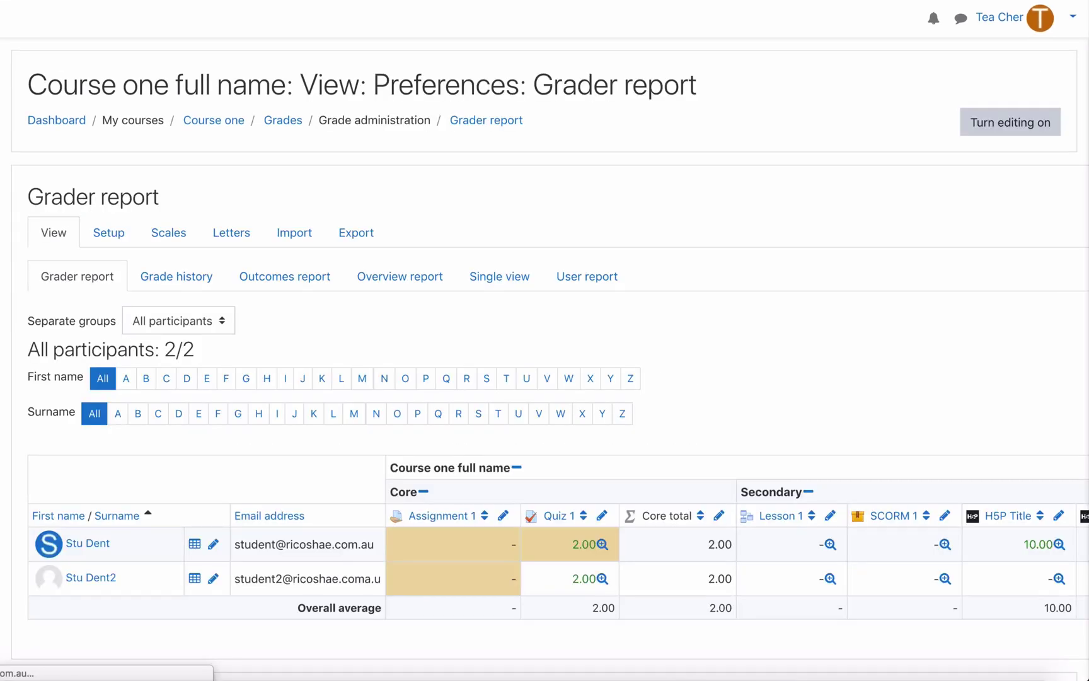
pyautogui.click(233, 236)
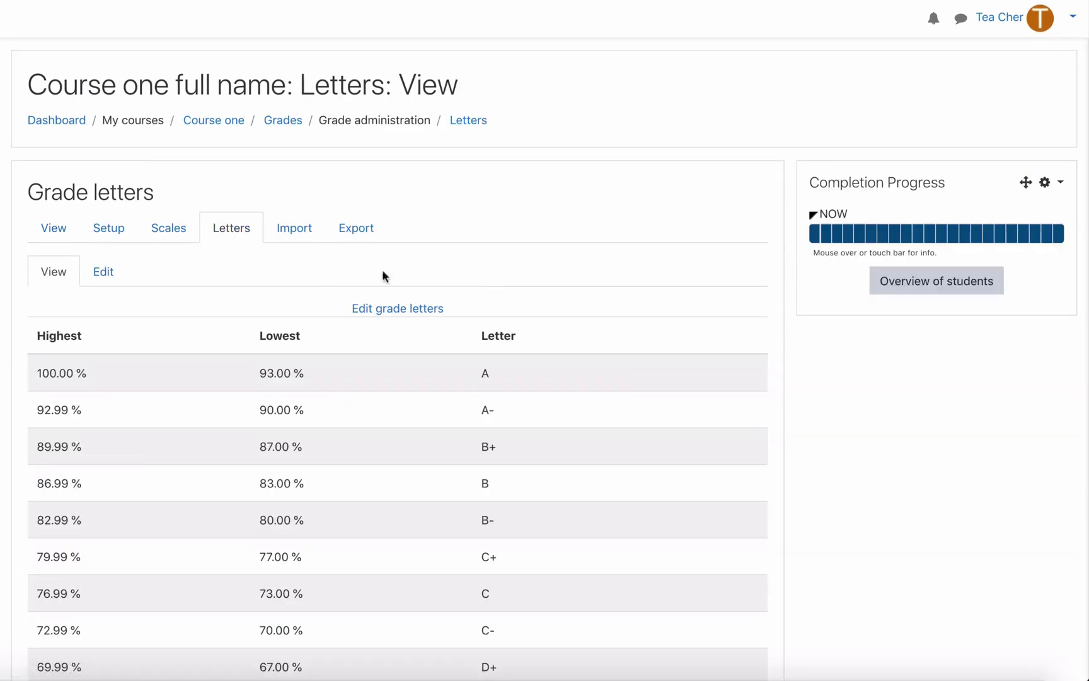
pyautogui.scroll(-3, 610, 250)
pyautogui.scroll(-3, 610, 250)
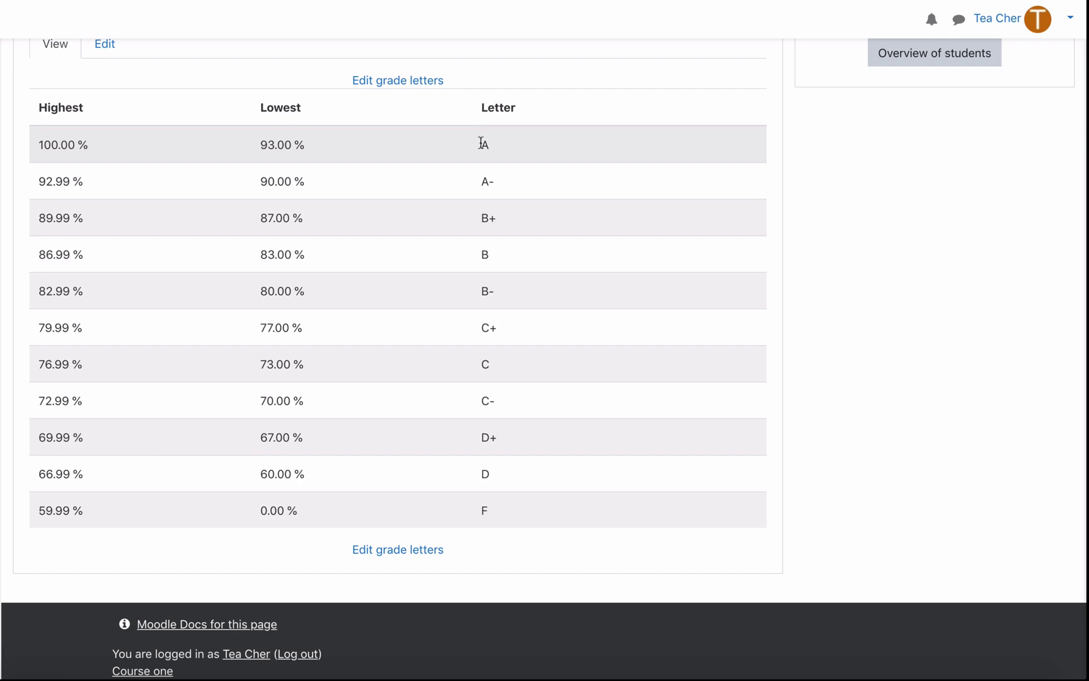
pyautogui.scroll(3, 481, 143)
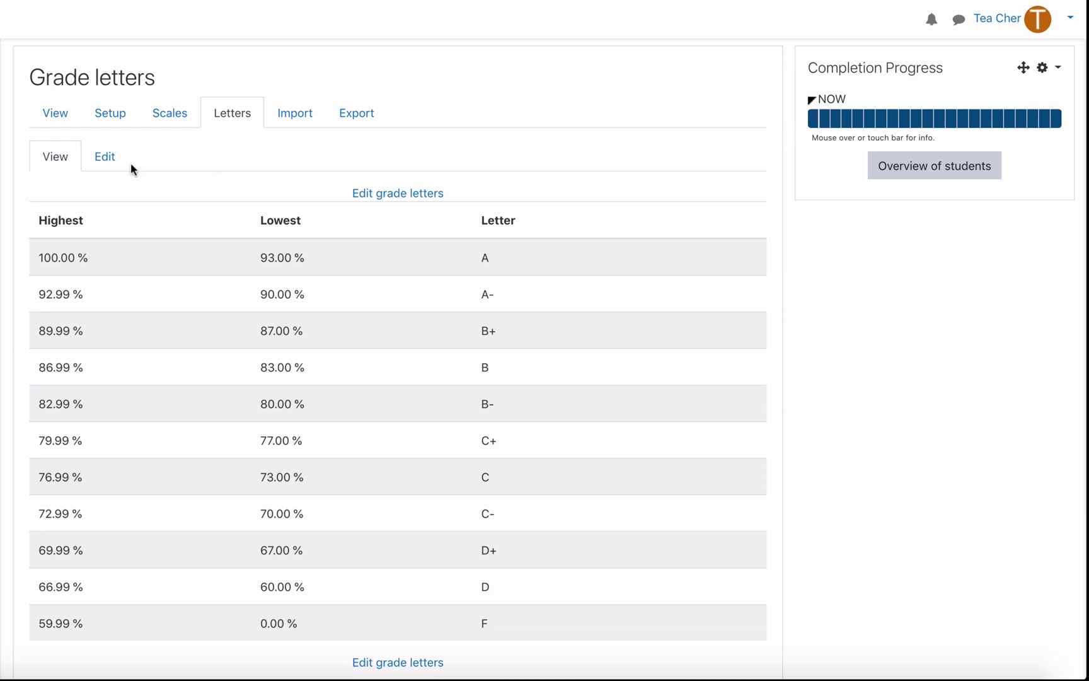
pyautogui.click(103, 156)
pyautogui.scroll(-1, 189, 287)
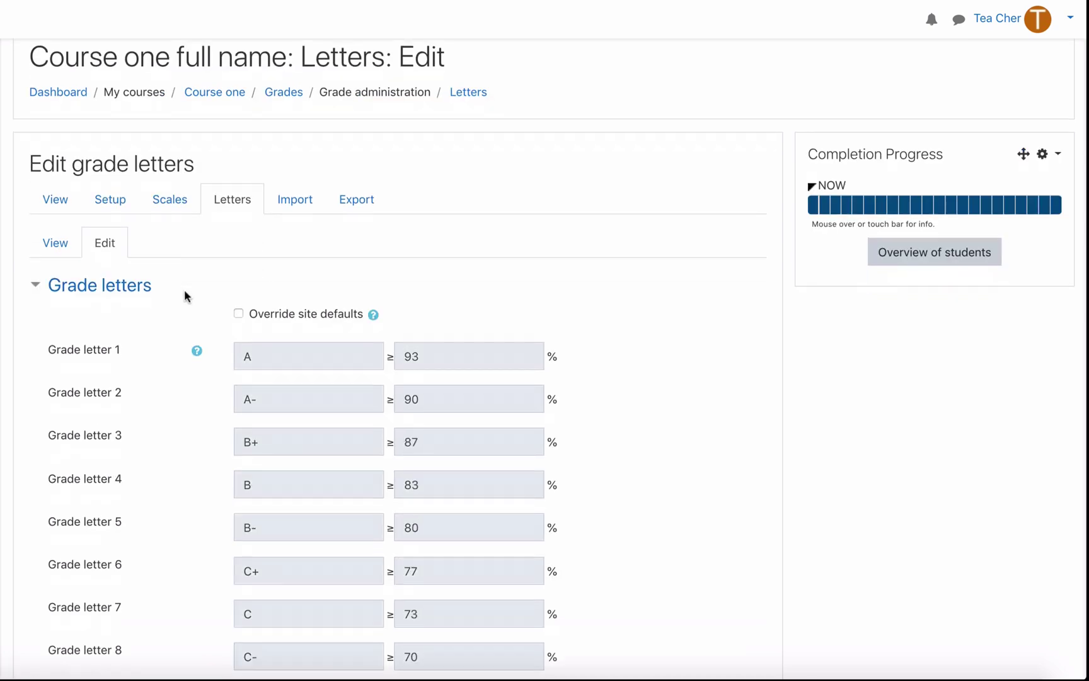
pyautogui.scroll(-5, 185, 289)
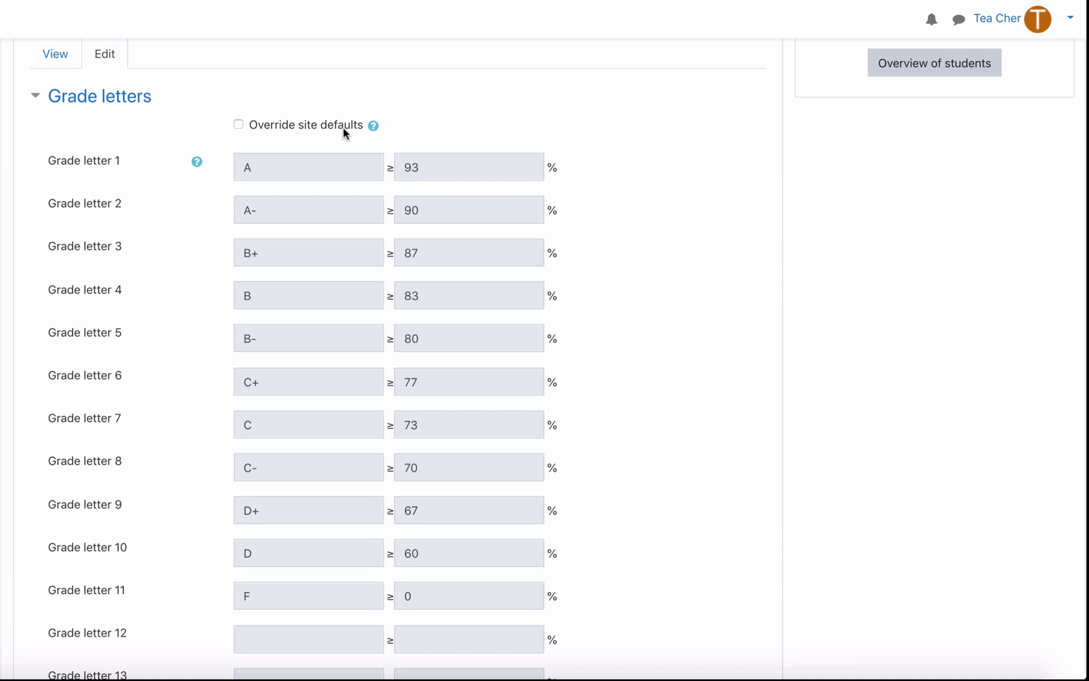
pyautogui.scroll(3, 172, 148)
pyautogui.click(54, 175)
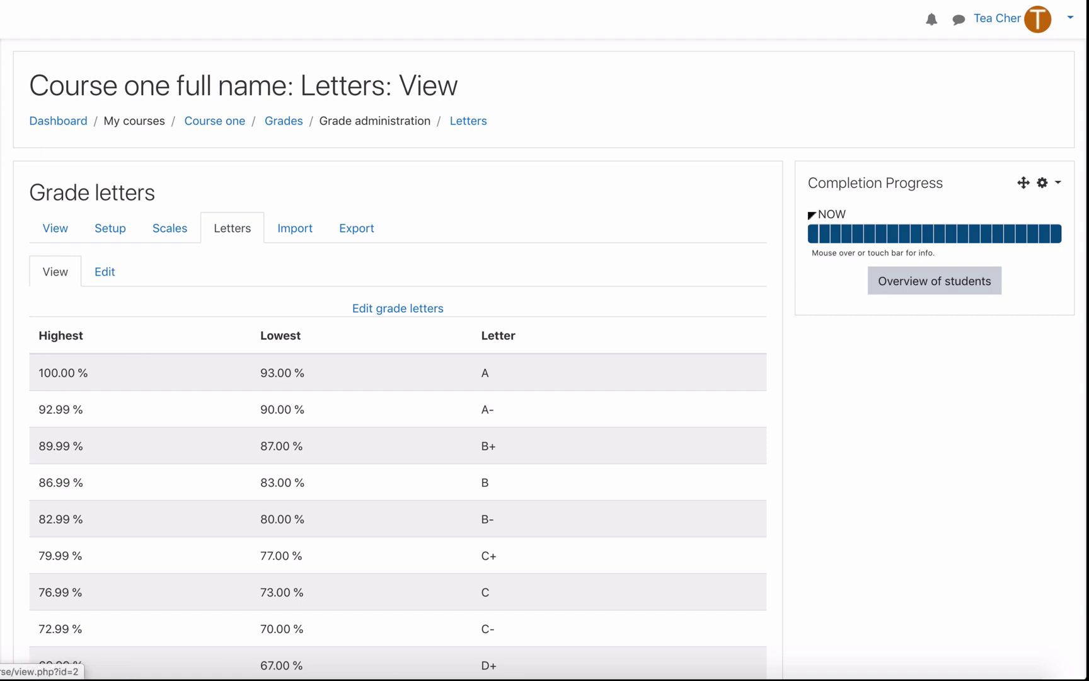
# - Open Assignment 1's Grade settings and confirm its Maximum grade is 100
pyautogui.click(215, 120)
pyautogui.scroll(-4, 462, 308)
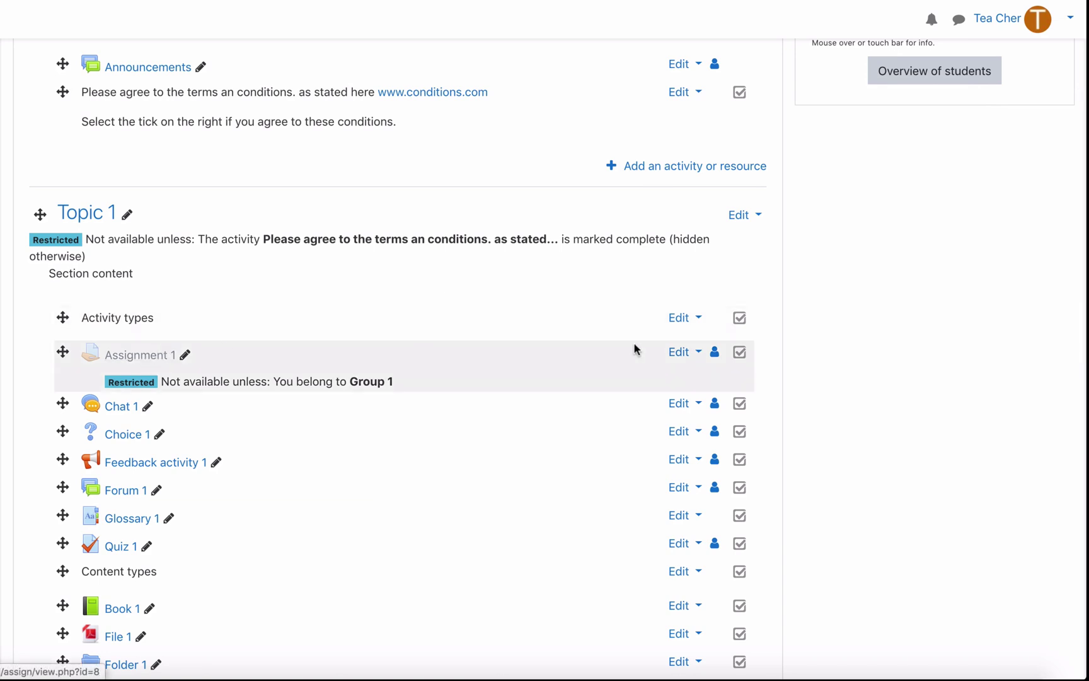
pyautogui.click(698, 353)
pyautogui.click(642, 378)
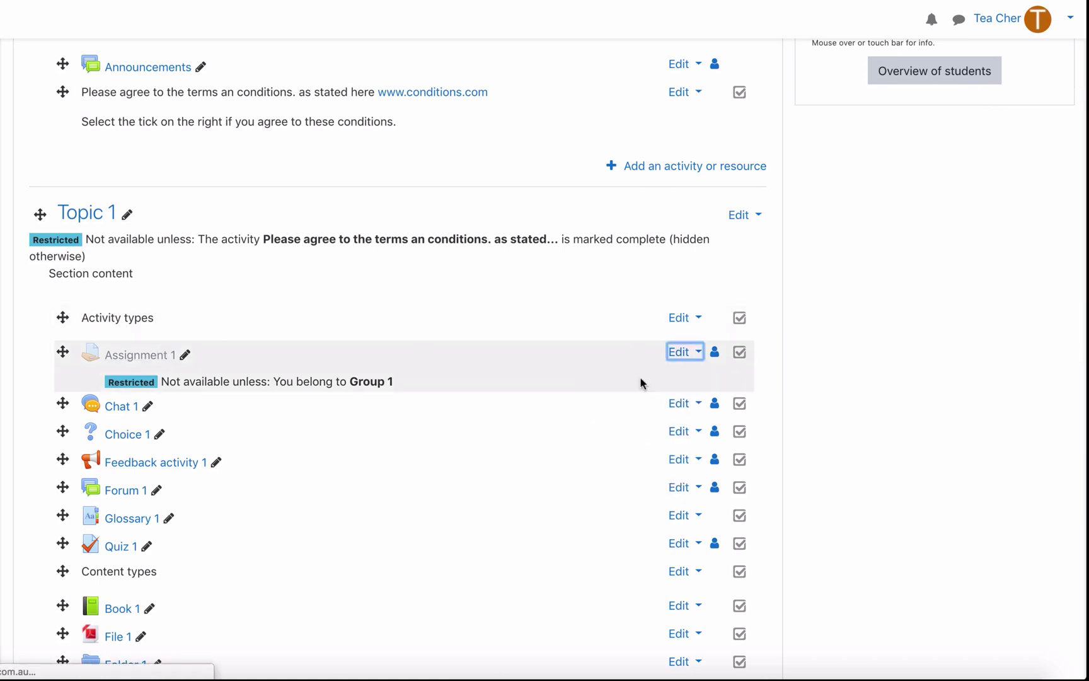
pyautogui.scroll(-10, 150, 292)
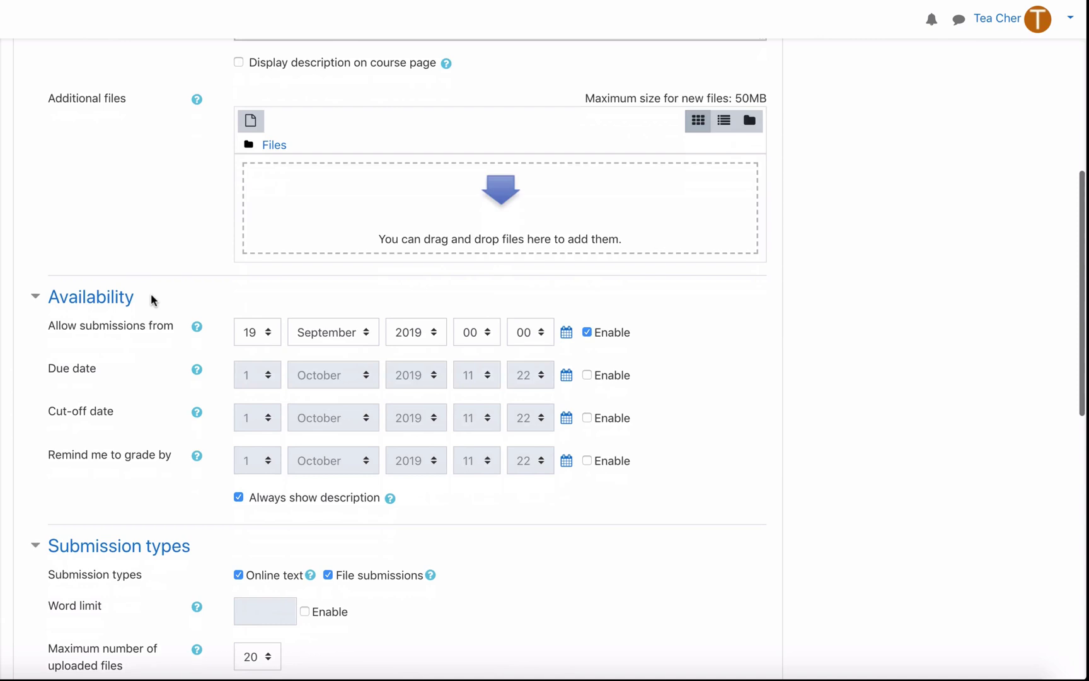
pyautogui.scroll(-8, 150, 299)
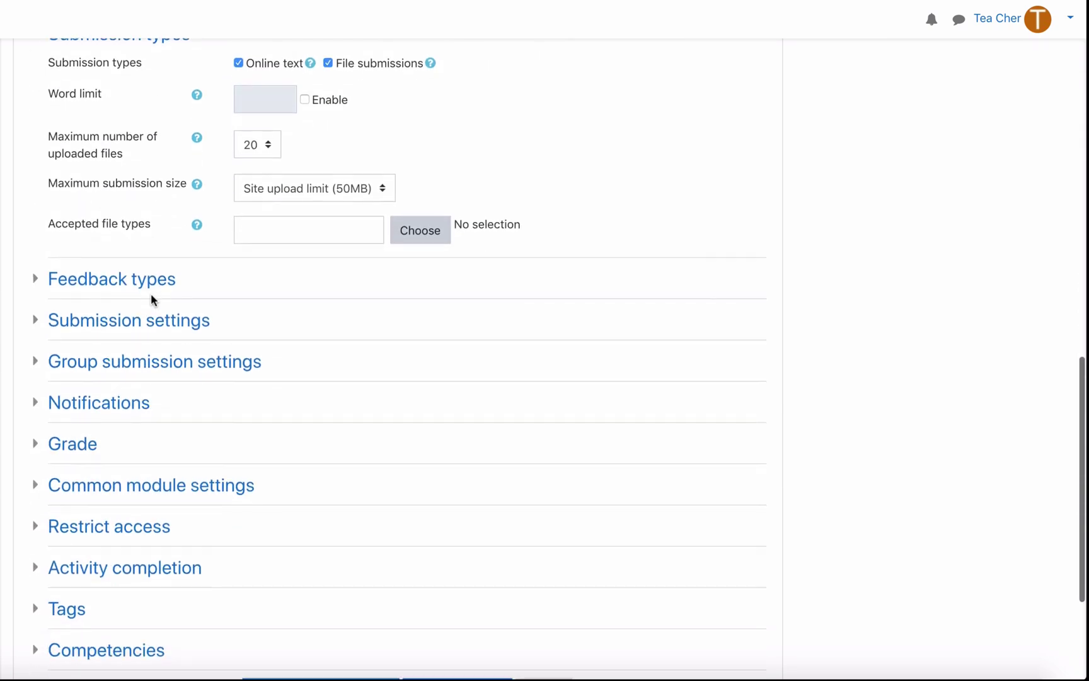
pyautogui.click(88, 301)
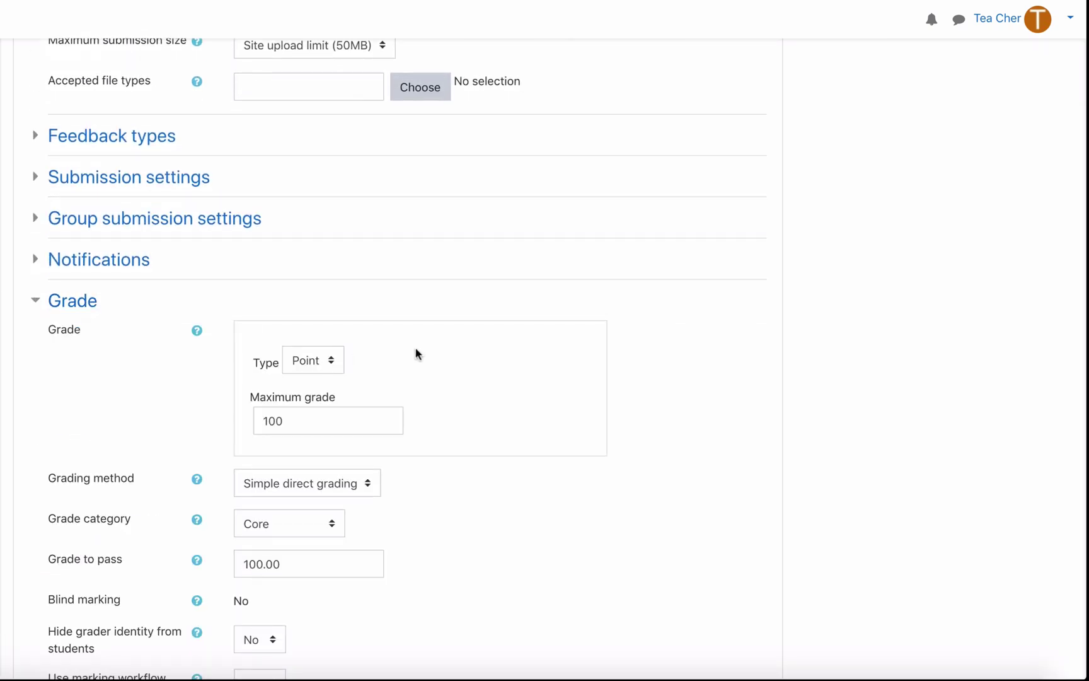
pyautogui.moveTo(326, 425); pyautogui.dragTo(241, 428)
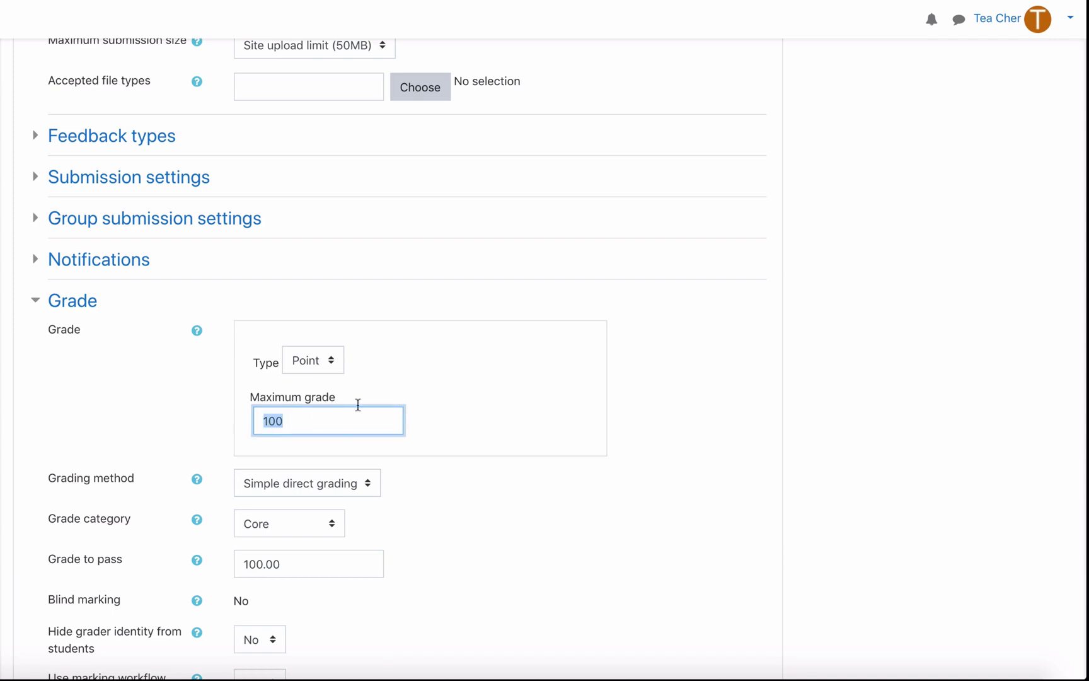
pyautogui.scroll(-3, 132, 353)
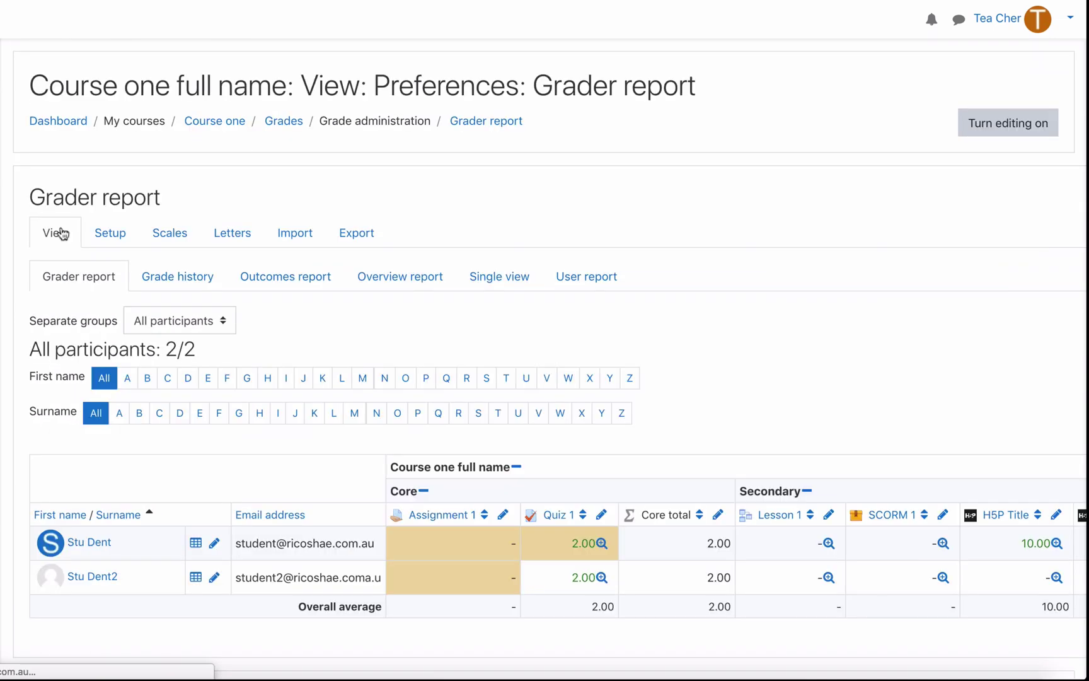
# - Review the grade letters table, highlighting the boundary rows where B covers 83–86.99%
pyautogui.click(233, 234)
pyautogui.scroll(-5, 487, 240)
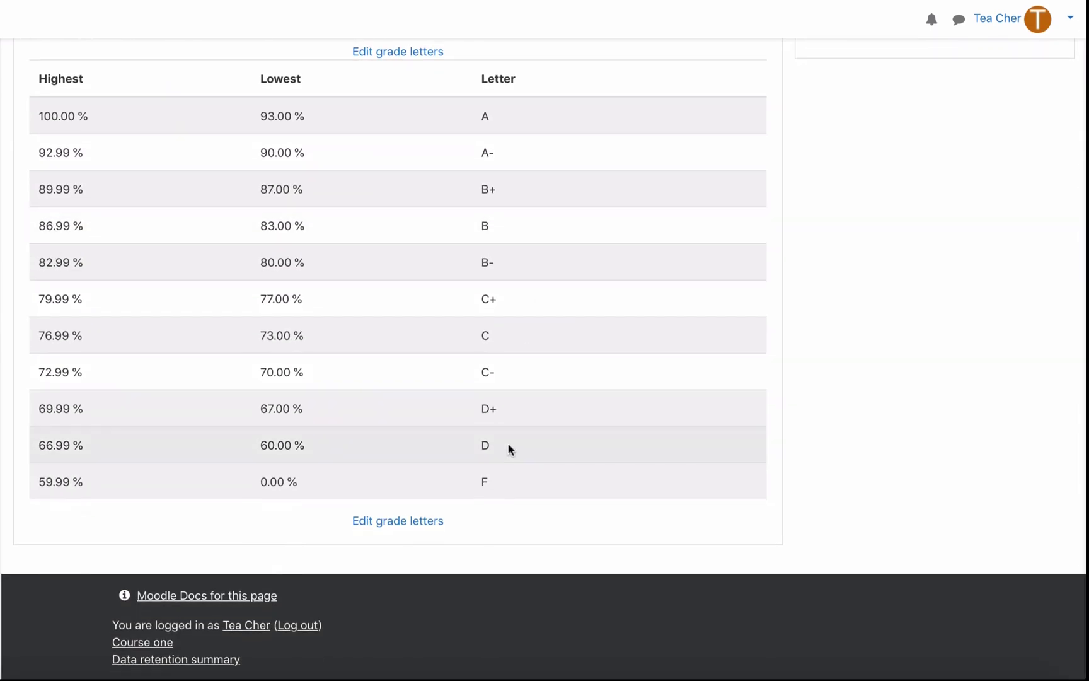
pyautogui.moveTo(508, 445); pyautogui.dragTo(37, 121)
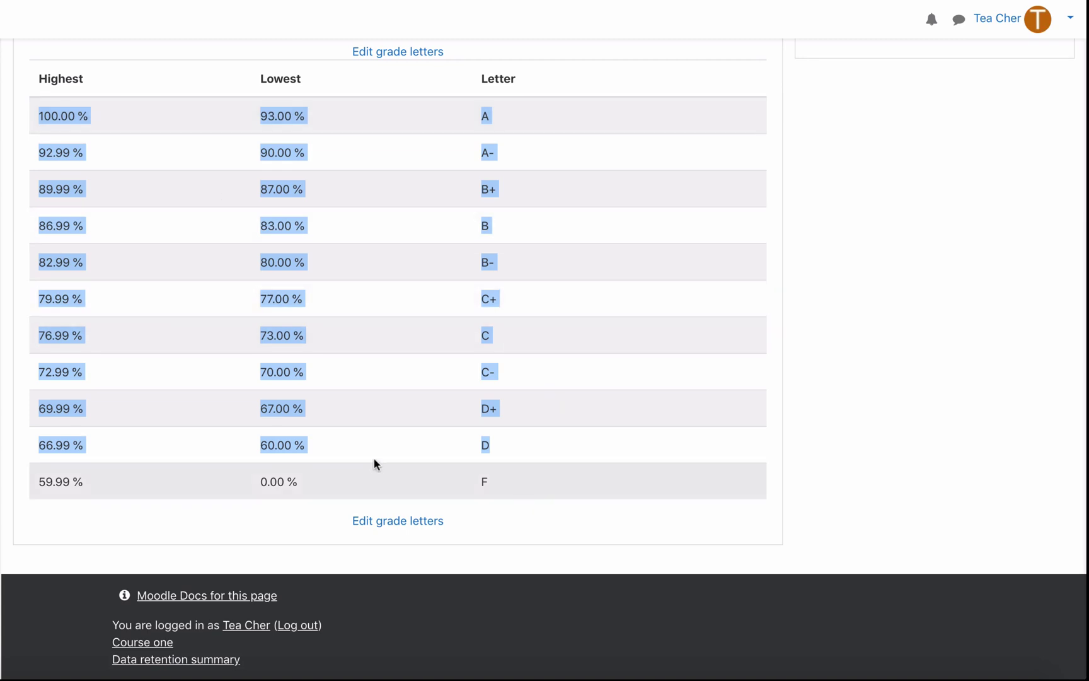
pyautogui.click(503, 481)
pyautogui.scroll(4, 503, 482)
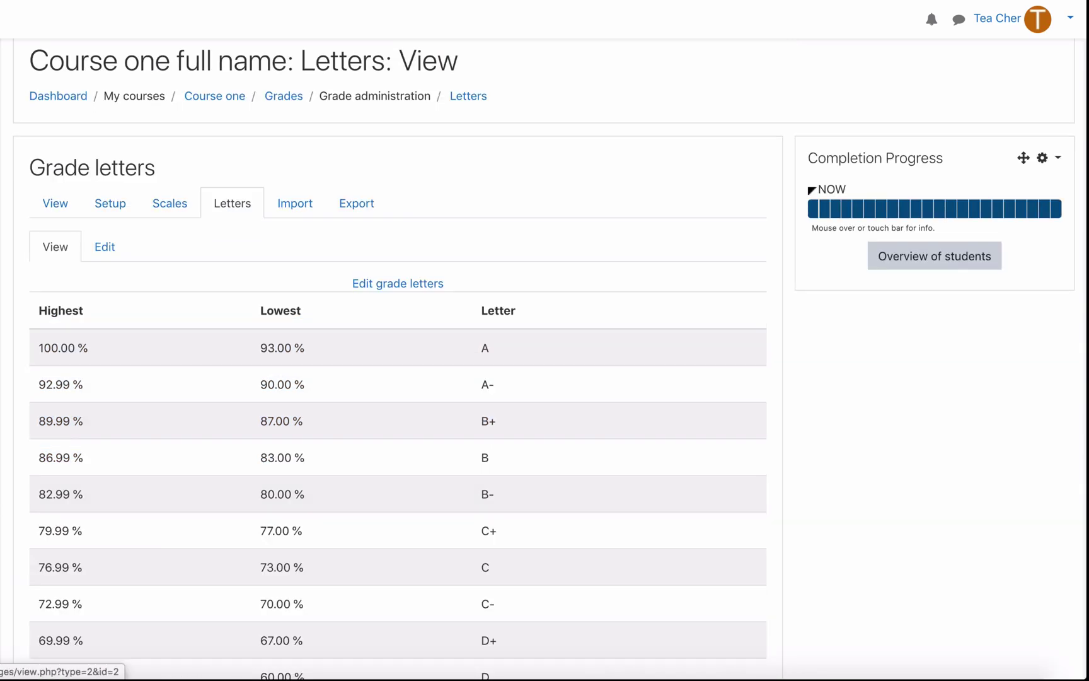
# - Open Assignment 1's settings from Course one and expand its Grade section
pyautogui.click(214, 96)
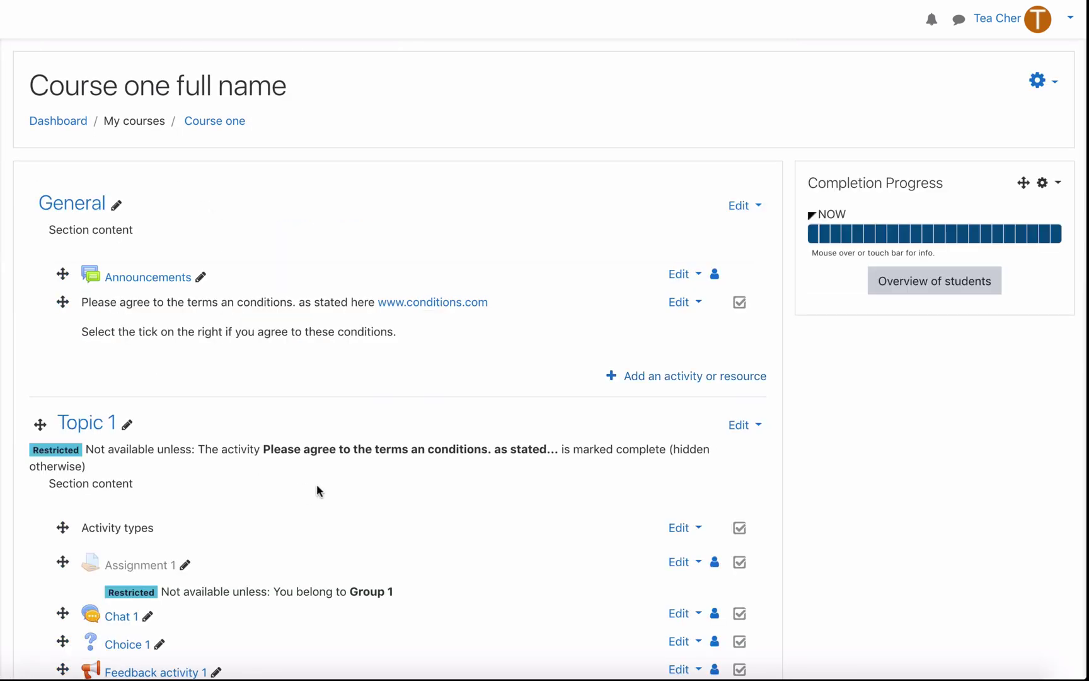
pyautogui.click(691, 563)
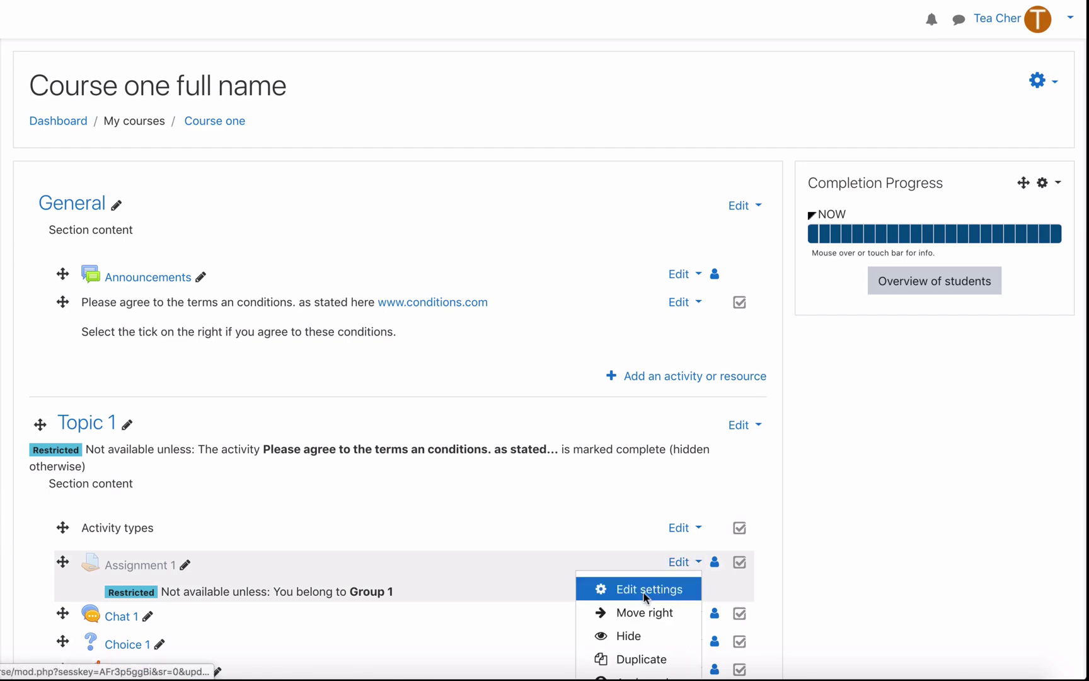
pyautogui.click(623, 588)
pyautogui.scroll(-3, 119, 372)
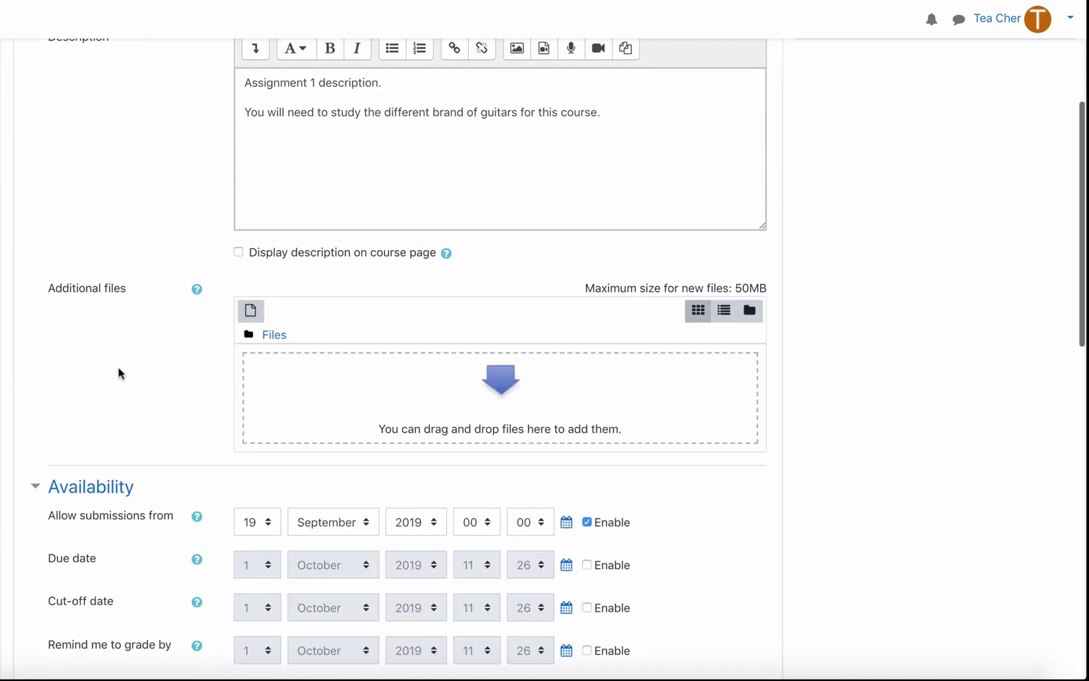
pyautogui.scroll(-5, 119, 372)
pyautogui.scroll(-8, 118, 372)
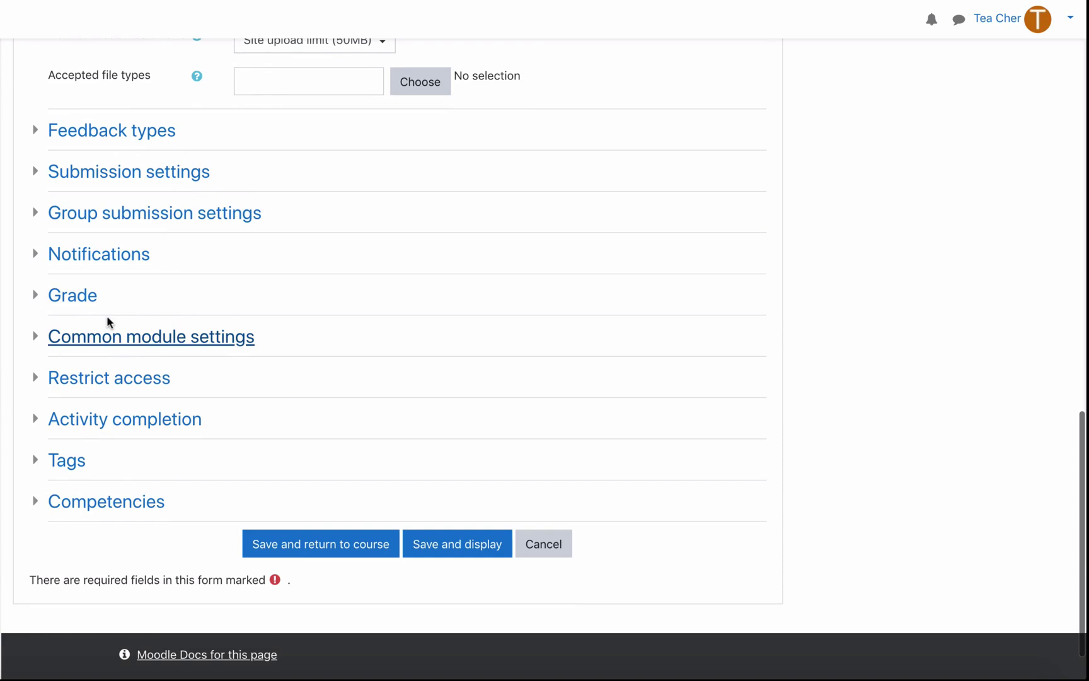
pyautogui.click(83, 297)
# - Set Grade to pass to 60 and save the assignment settings
pyautogui.scroll(-3, 124, 353)
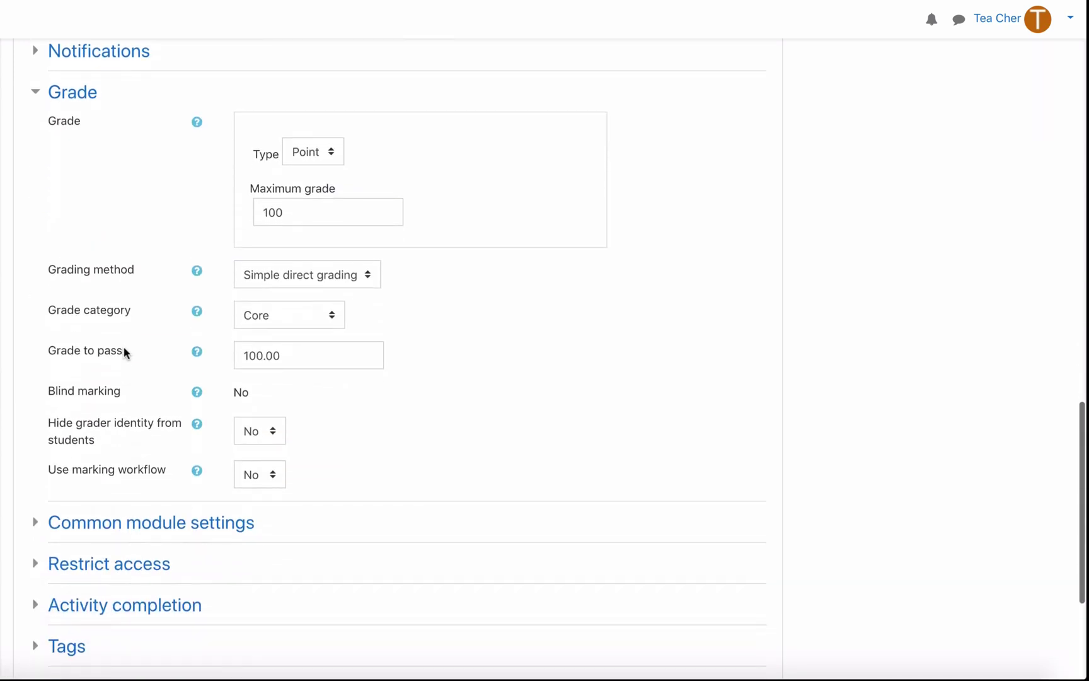
pyautogui.scroll(-1, 124, 353)
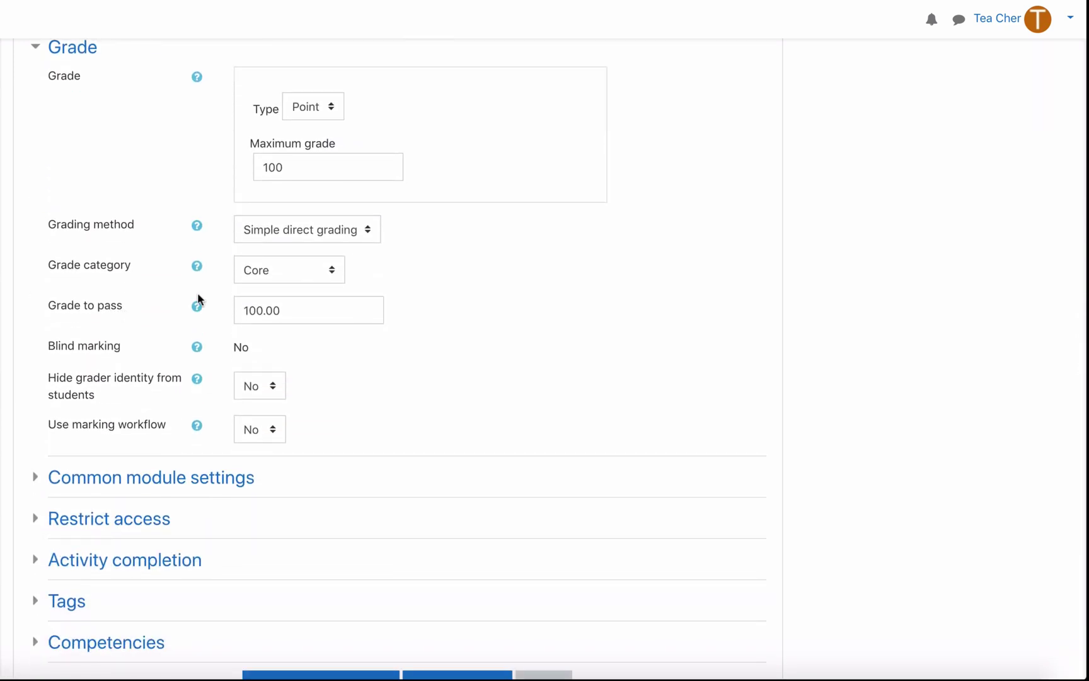
pyautogui.click(171, 304)
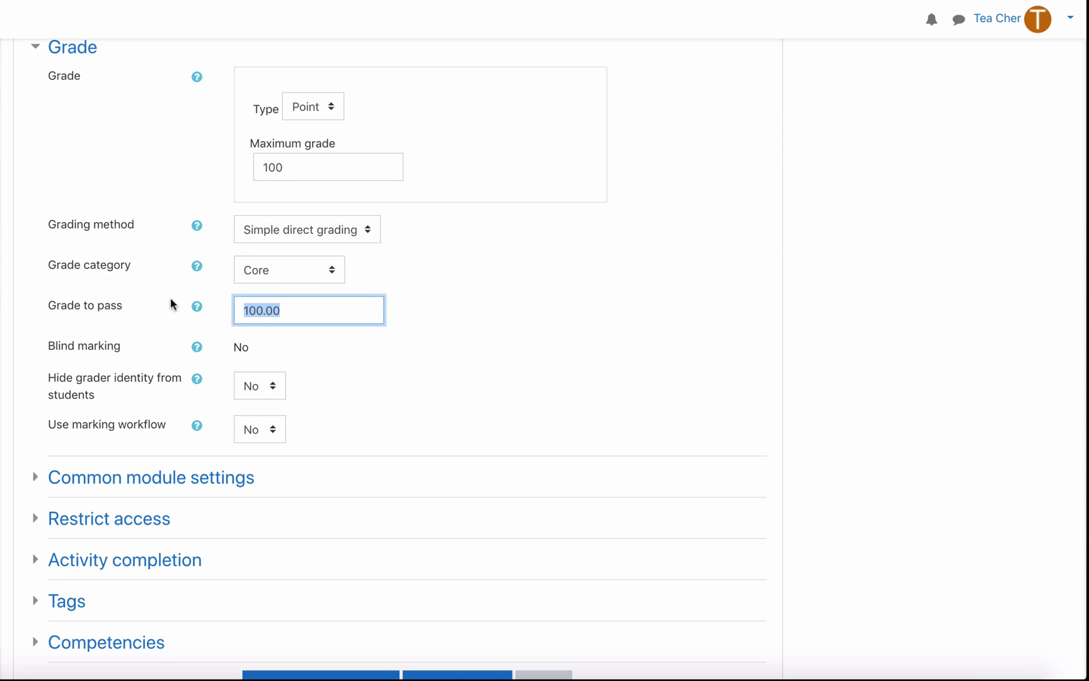
pyautogui.write('60')
pyautogui.click(555, 335)
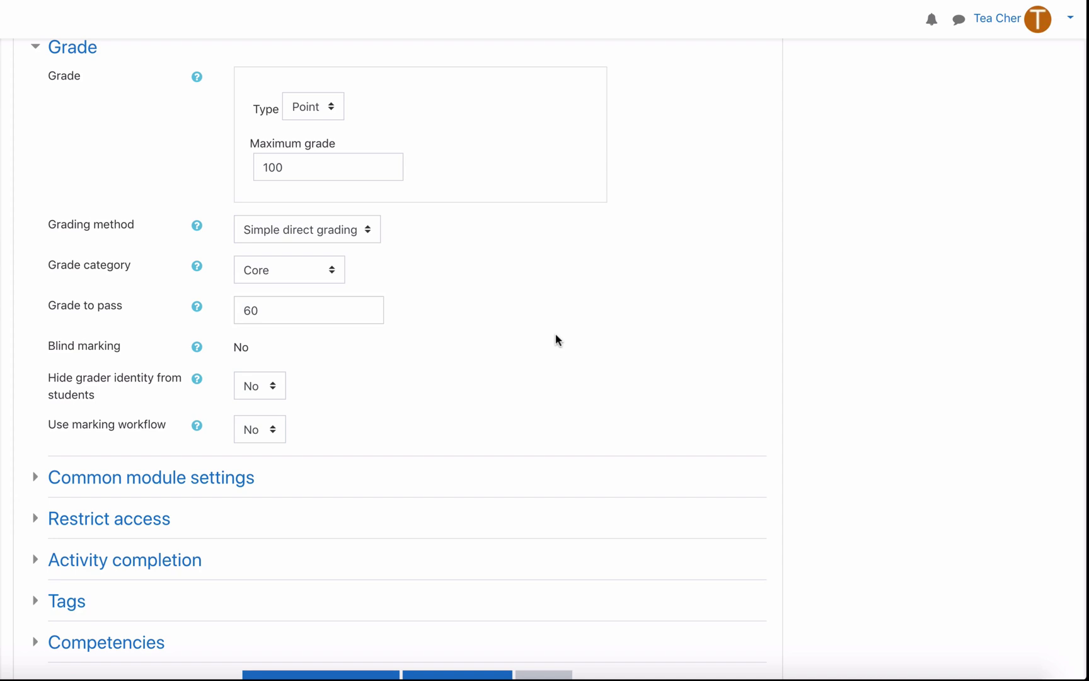
pyautogui.scroll(-3, 556, 335)
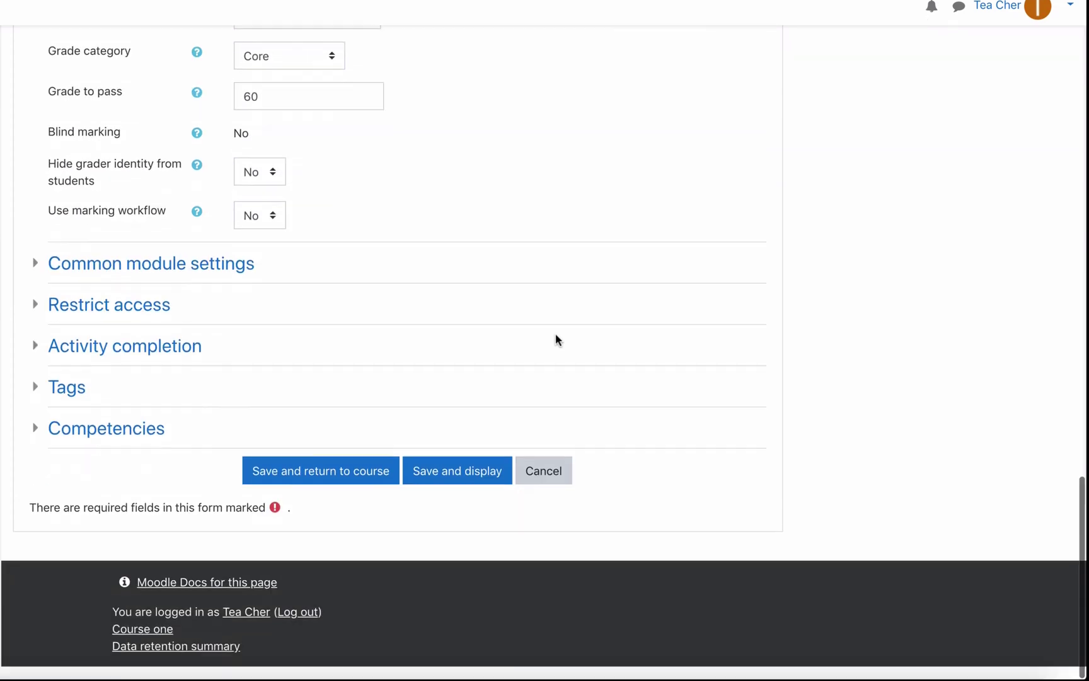
pyautogui.click(427, 484)
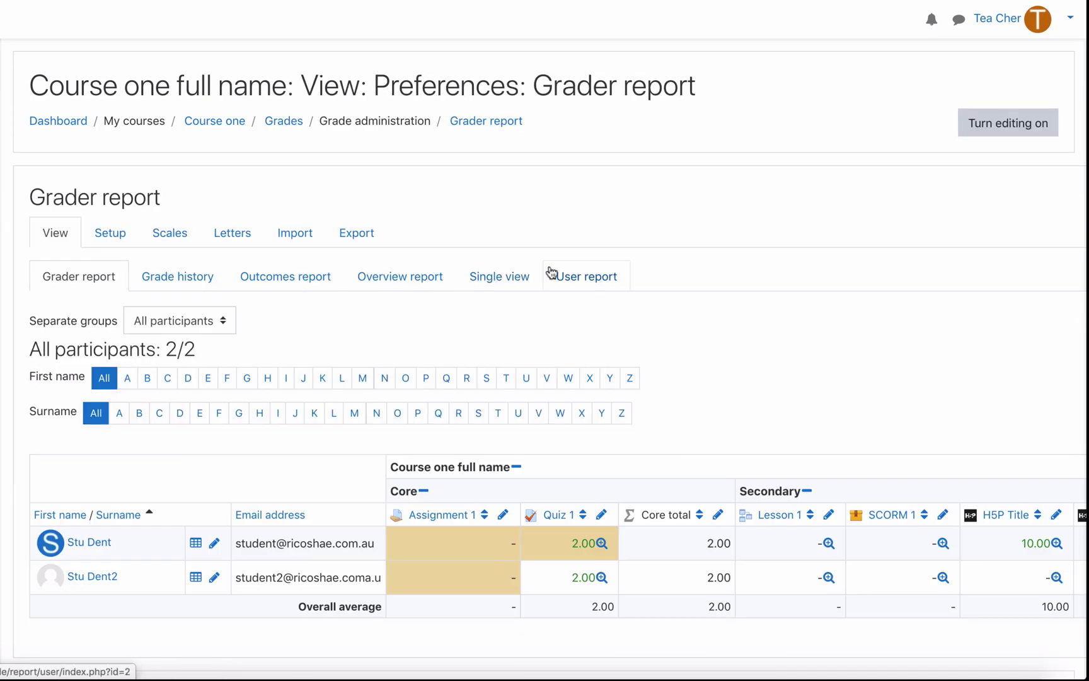
# - Enter Assignment 1 grades of 55 and 85 for the two students in the grader report
pyautogui.scroll(-3, 551, 273)
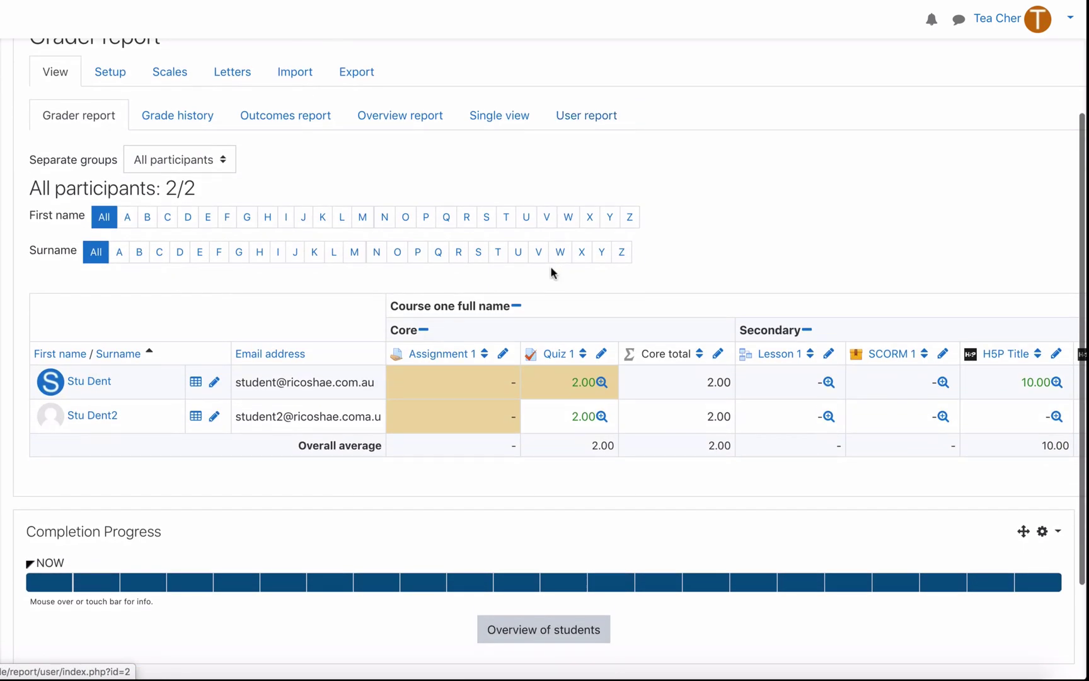
pyautogui.click(509, 384)
pyautogui.click(492, 382)
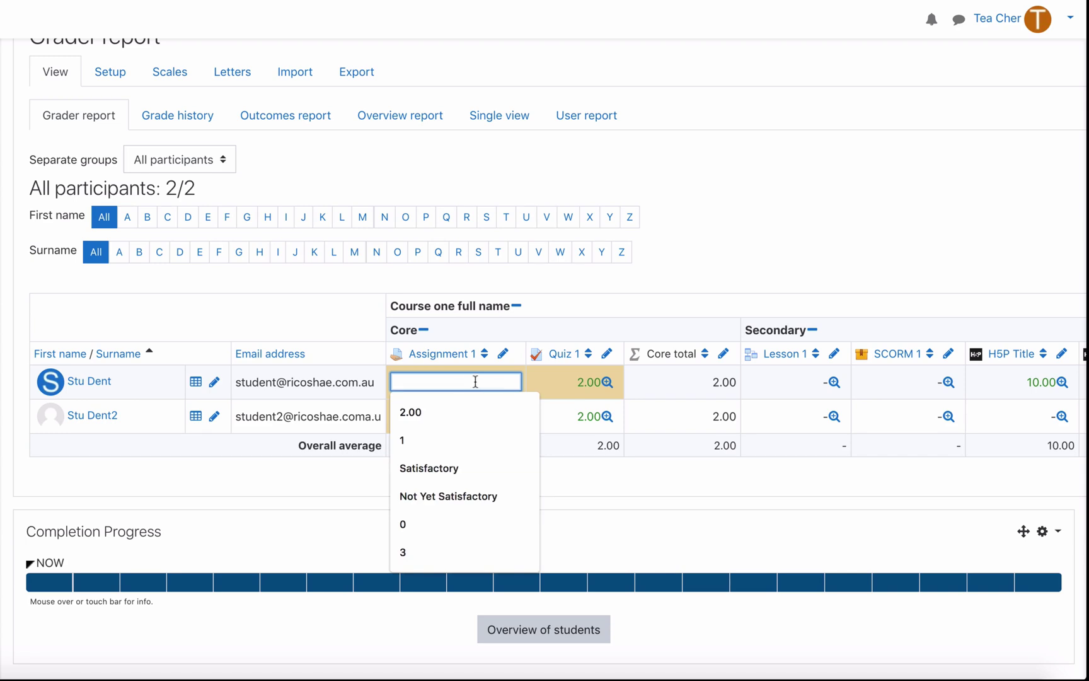
pyautogui.click(540, 382)
pyautogui.click(495, 383)
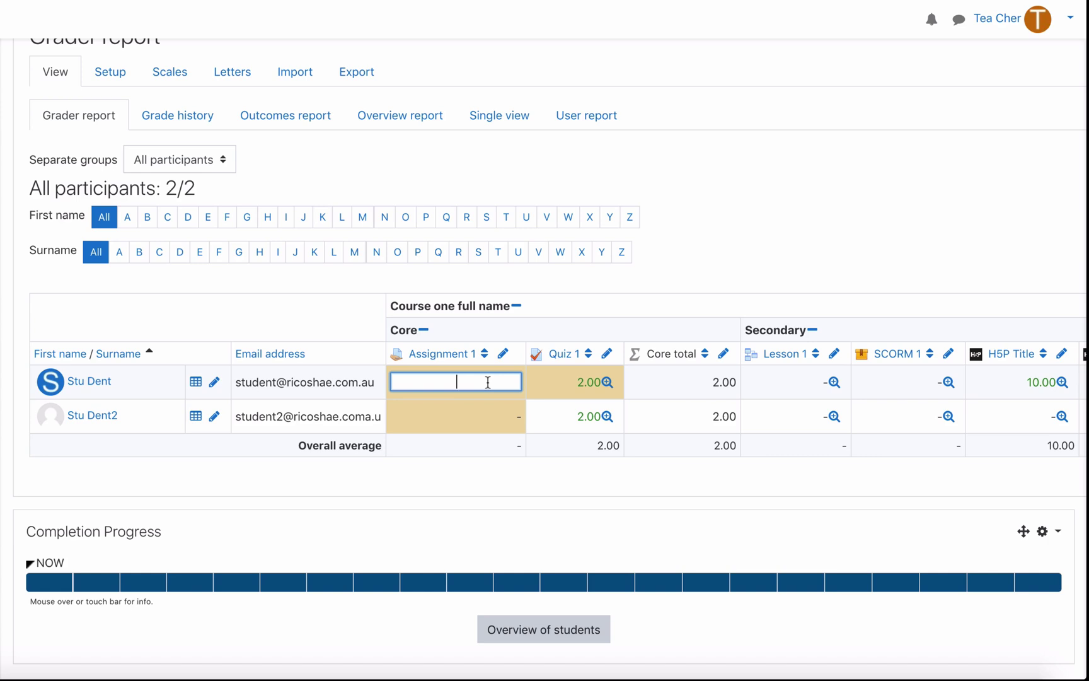
pyautogui.write('55')
pyautogui.press('Return')
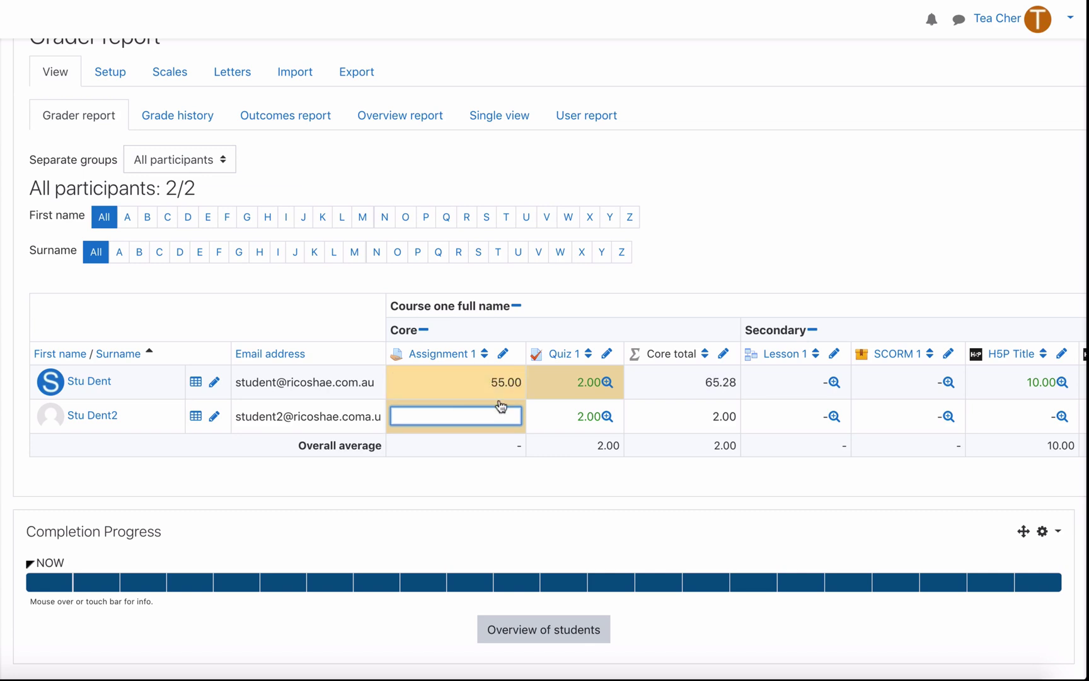
pyautogui.write('85')
pyautogui.press('Return')
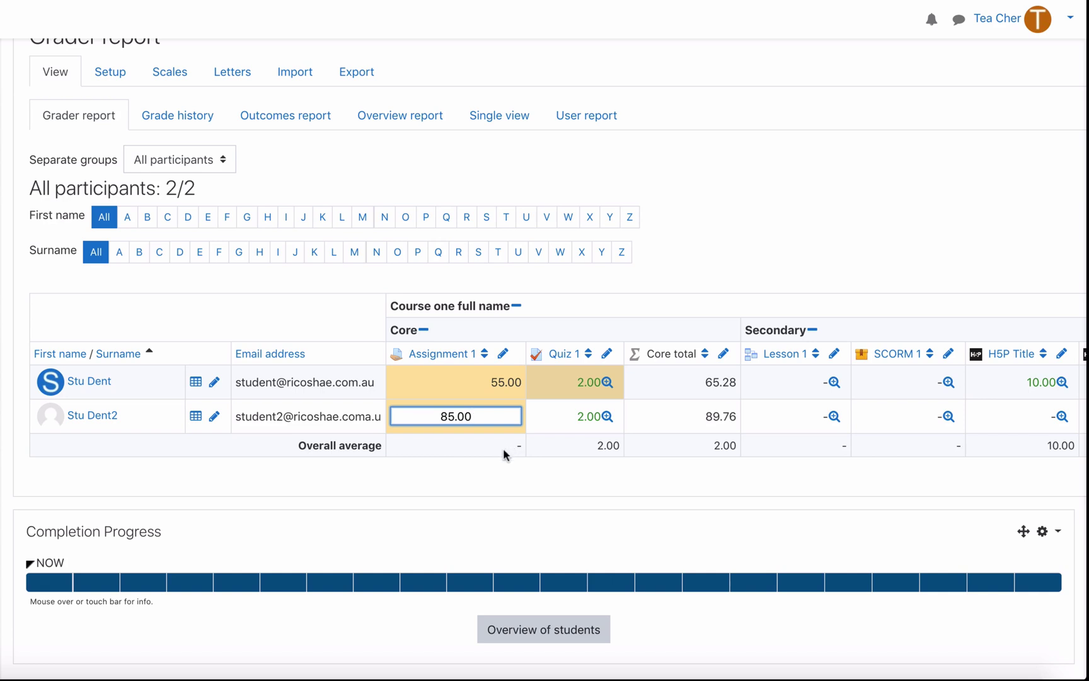
pyautogui.click(532, 474)
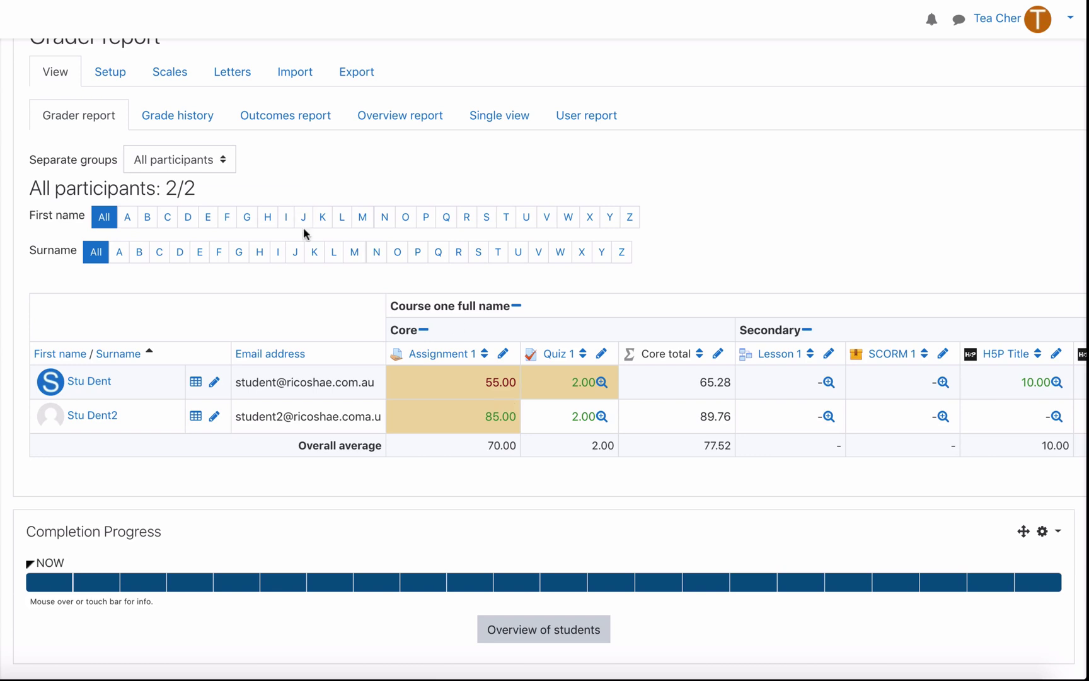
# - Set the course Grade display type to Letter (real) and save the course grade settings
pyautogui.click(109, 72)
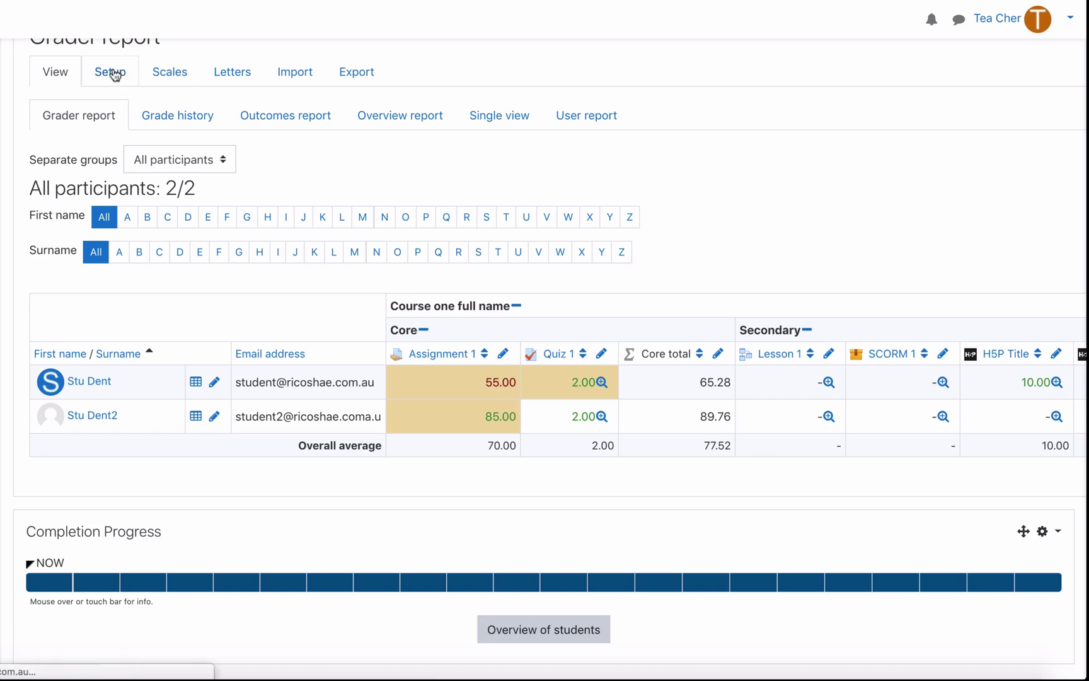
pyautogui.click(232, 277)
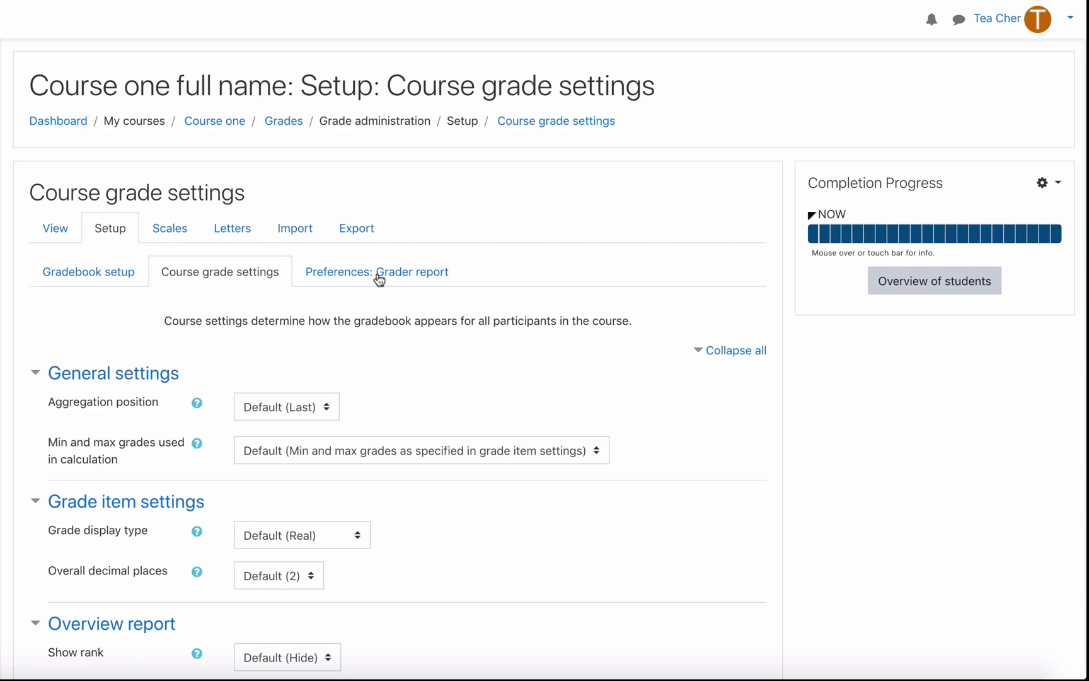
pyautogui.scroll(-5, 404, 293)
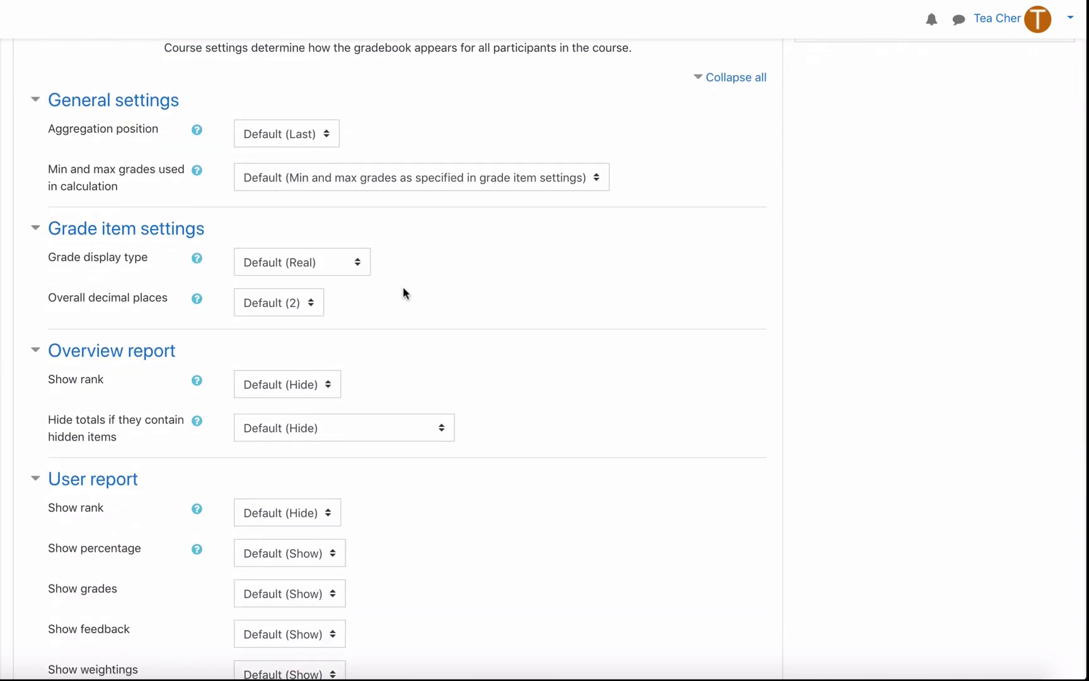
pyautogui.scroll(-1, 404, 293)
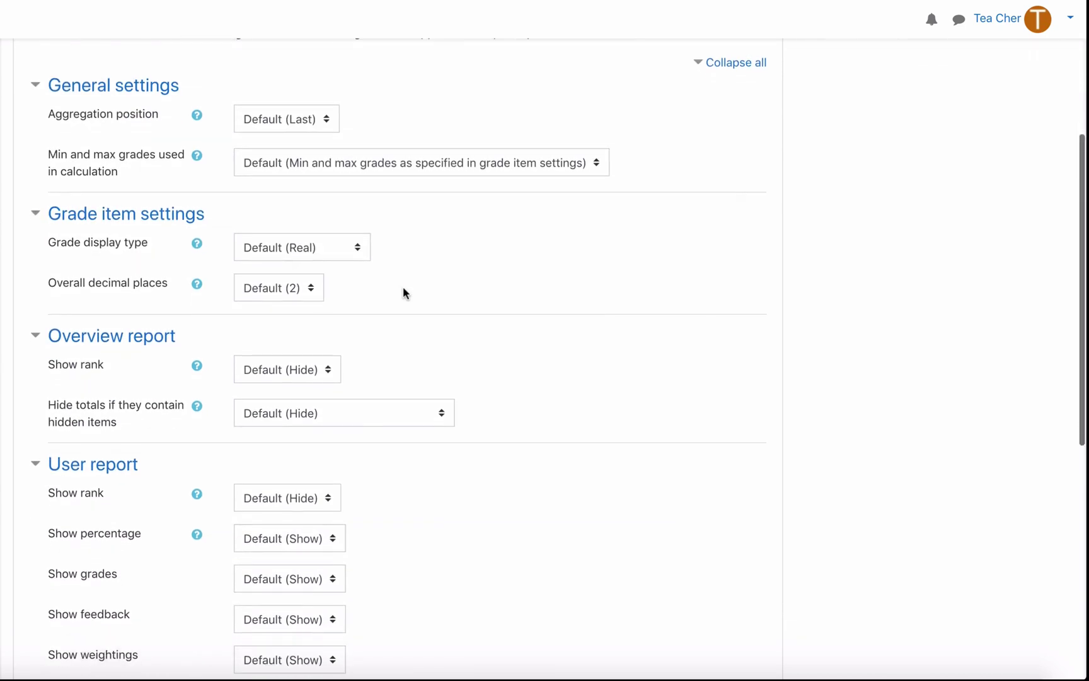
pyautogui.click(342, 253)
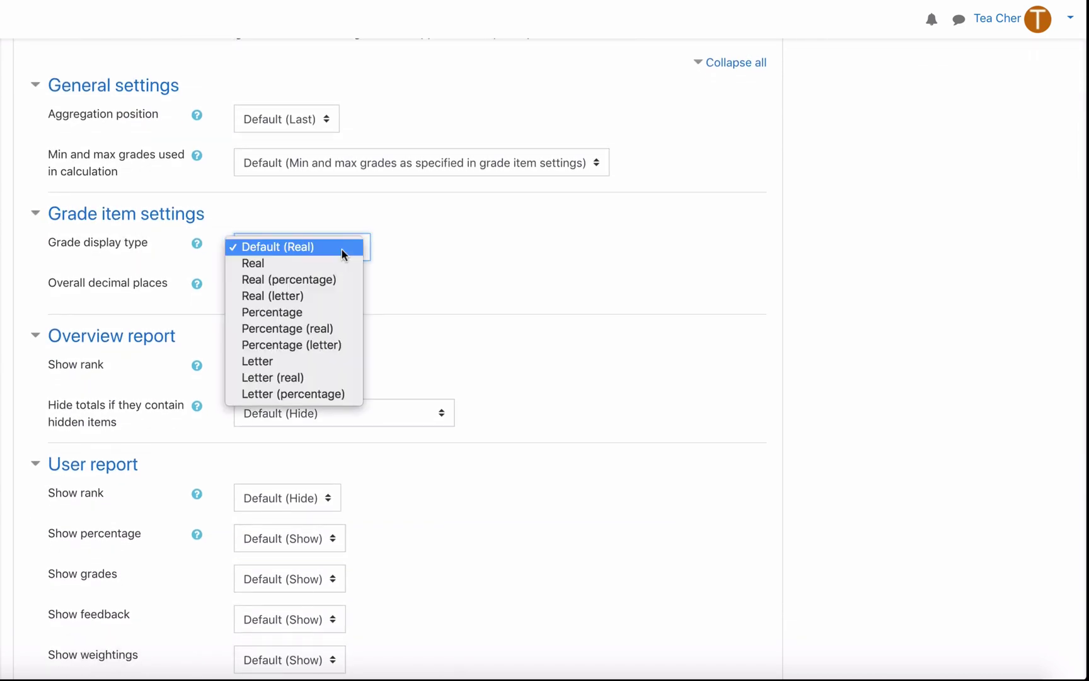
pyautogui.click(290, 379)
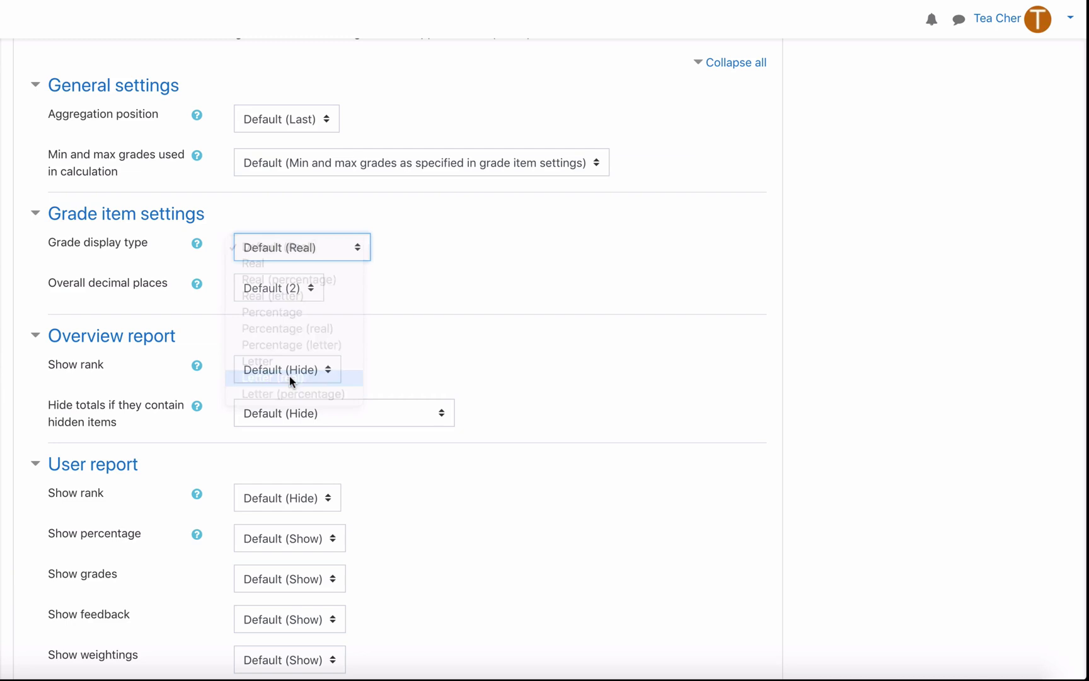
pyautogui.scroll(-10, 518, 256)
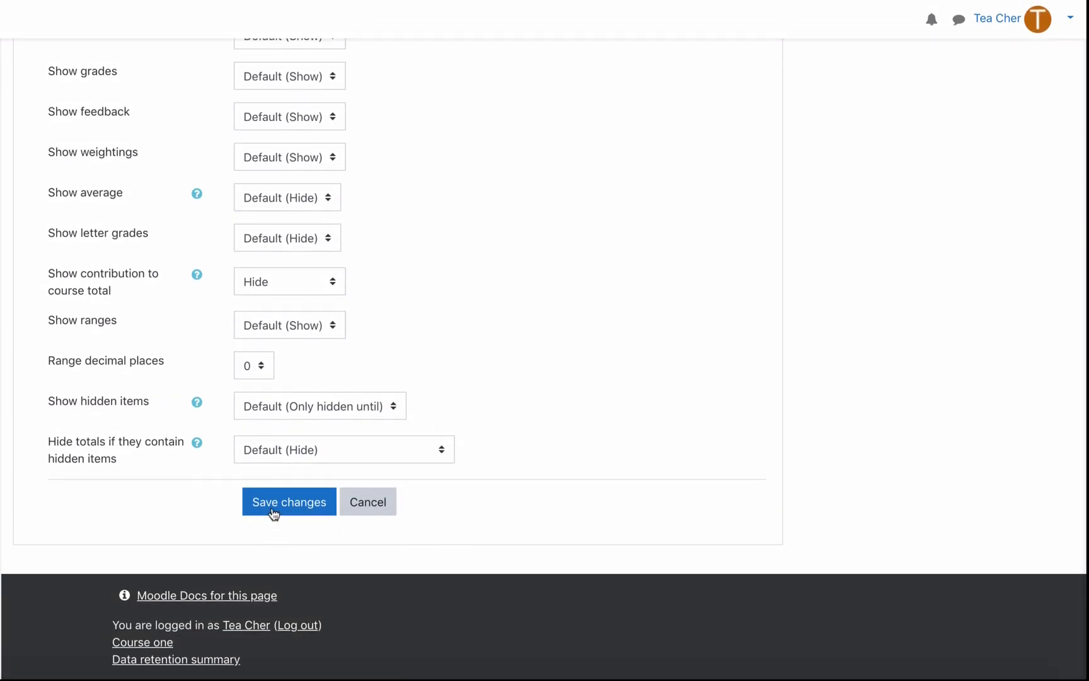
pyautogui.click(271, 508)
pyautogui.scroll(-4, 421, 378)
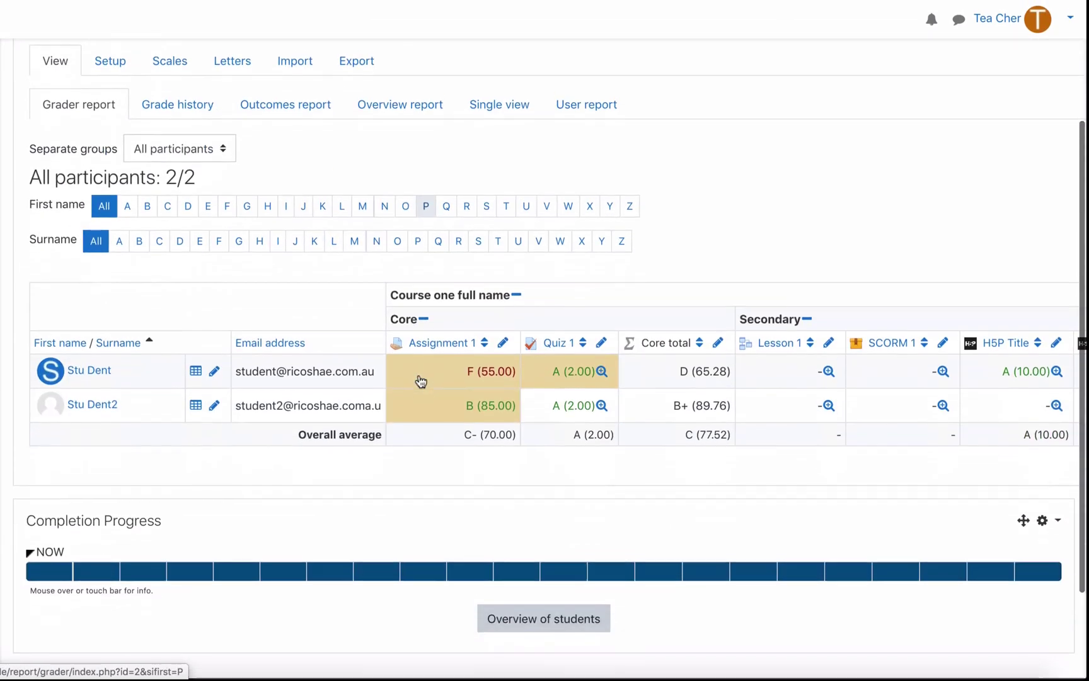
pyautogui.scroll(-2, 421, 381)
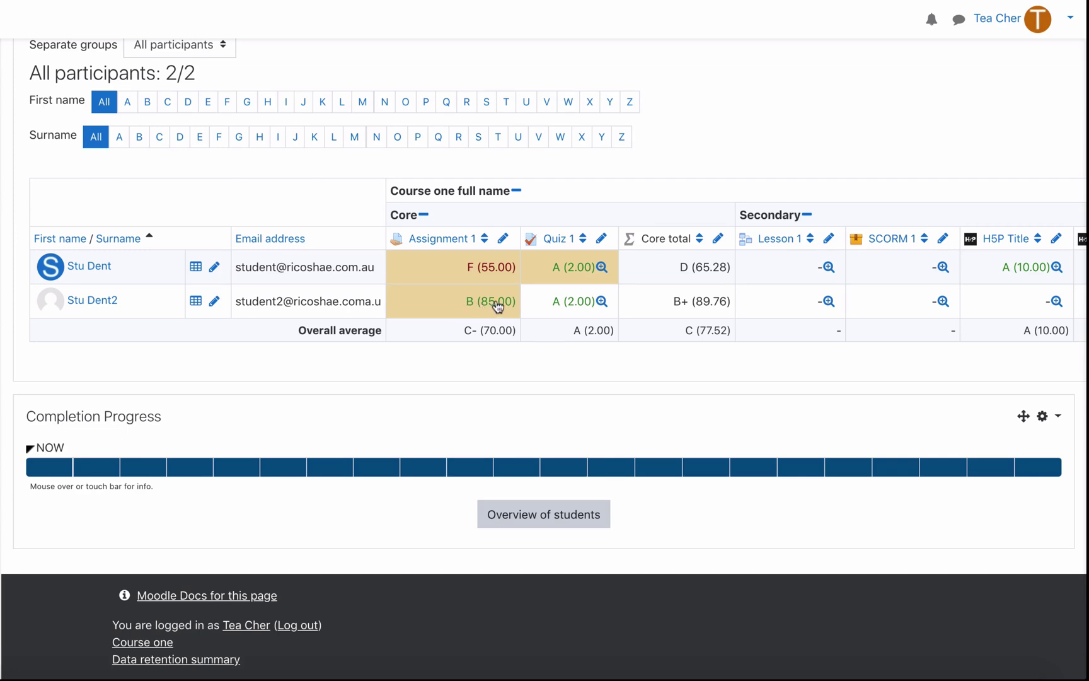
pyautogui.scroll(3, 479, 262)
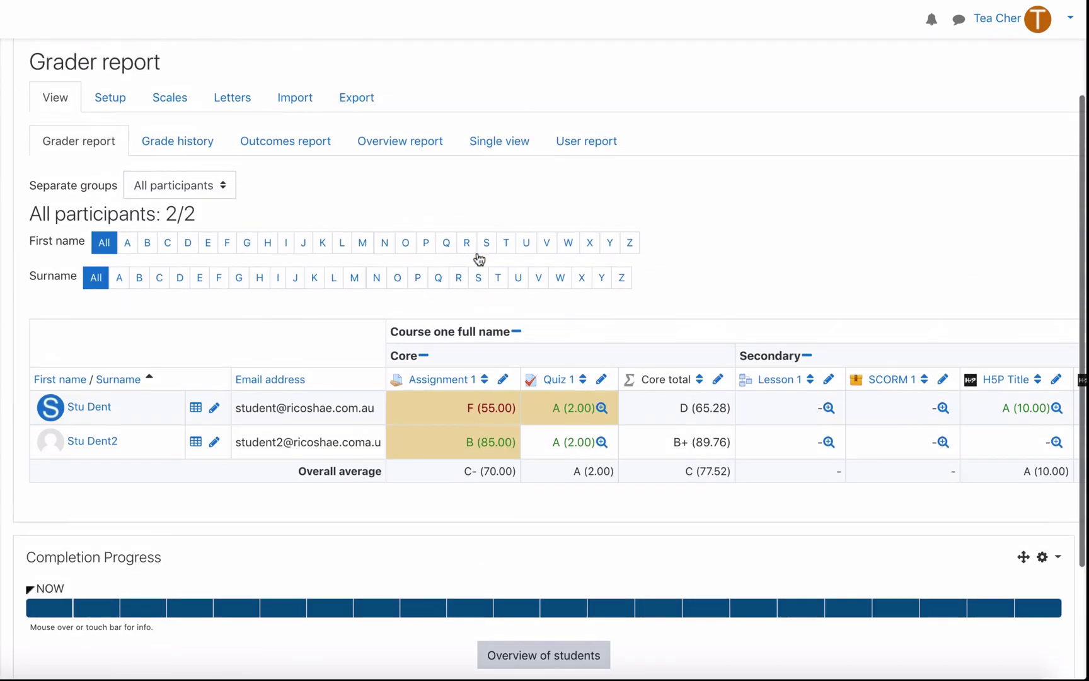
# - Recheck the course grade settings, keep Letter (real) display, and save the changes
pyautogui.click(108, 96)
pyautogui.click(233, 278)
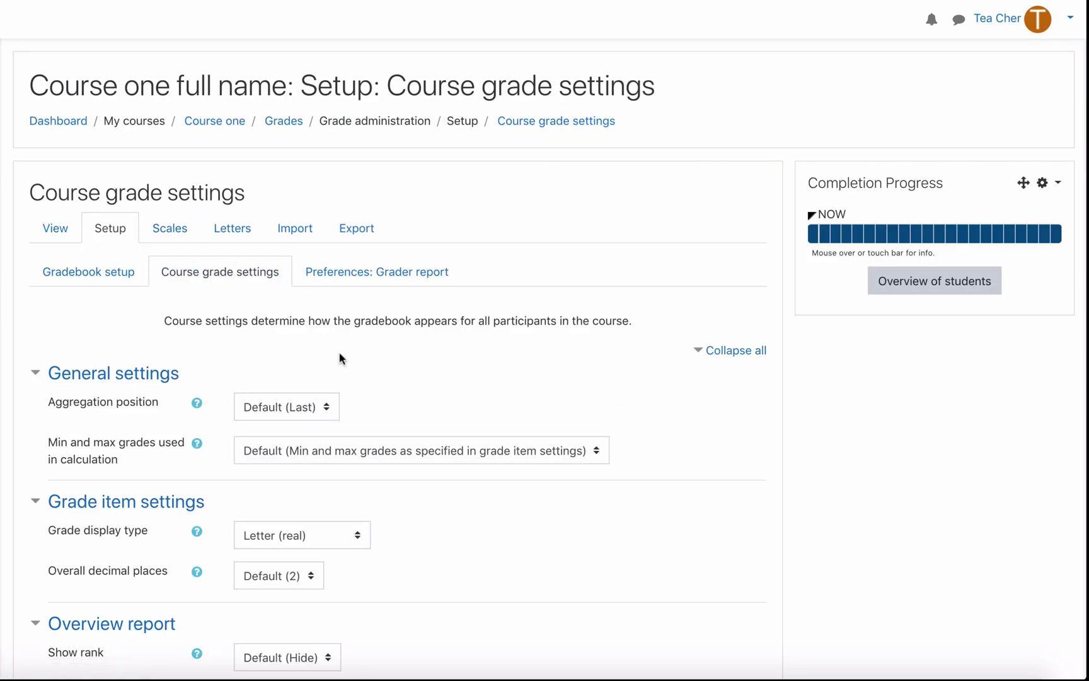
pyautogui.scroll(-5, 344, 357)
pyautogui.click(342, 332)
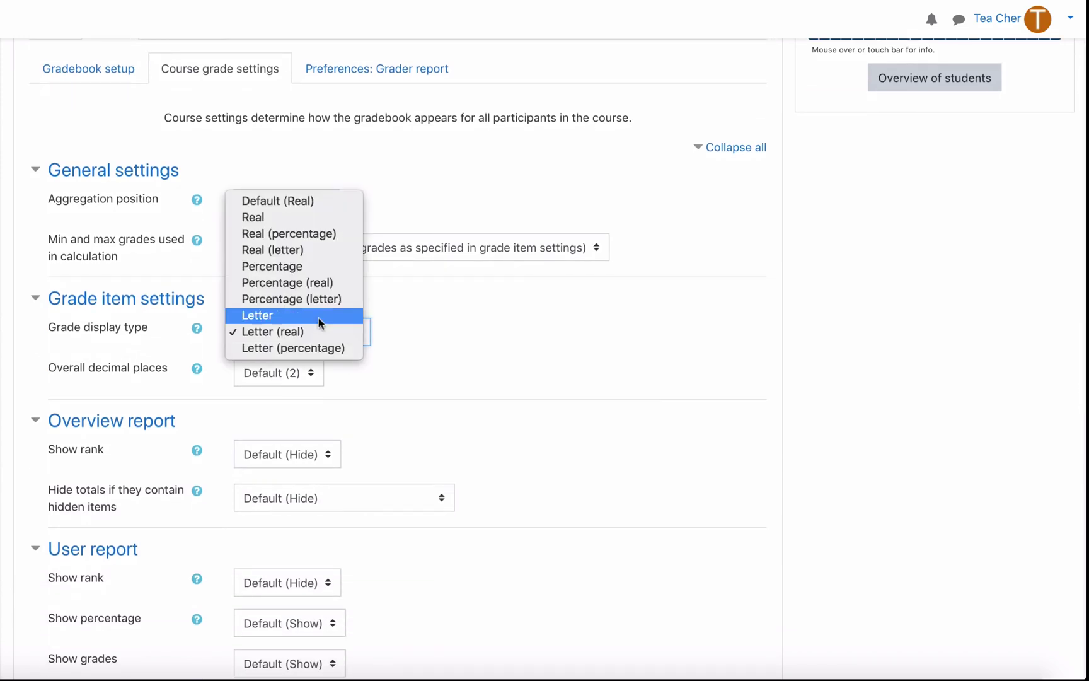
pyautogui.click(438, 361)
pyautogui.scroll(-10, 439, 360)
pyautogui.click(280, 501)
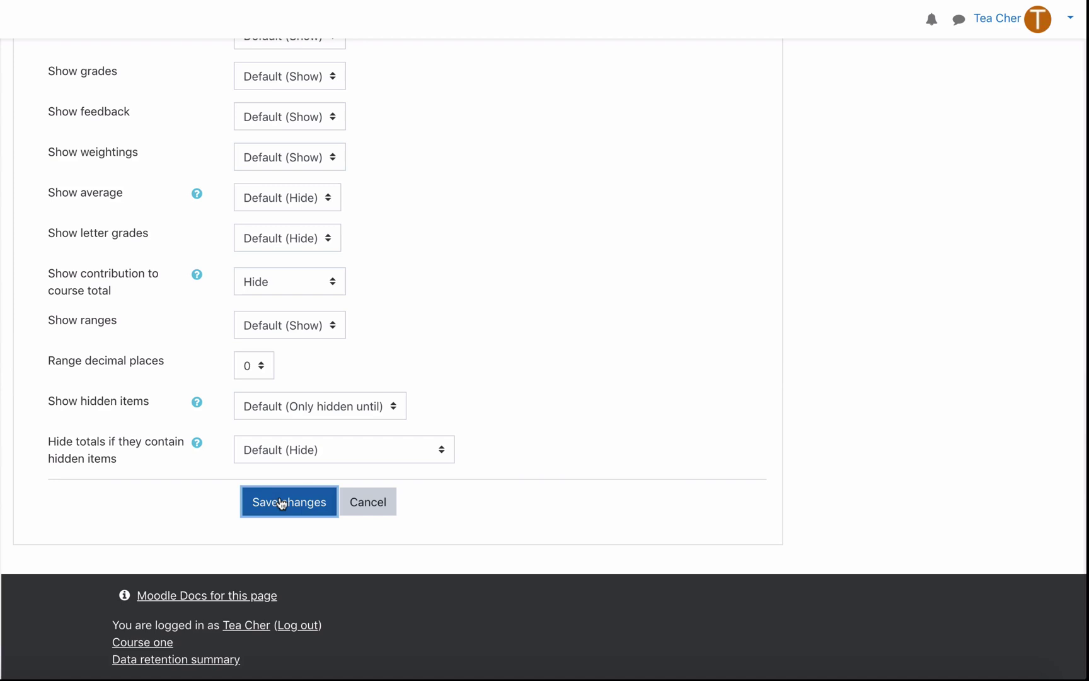
pyautogui.scroll(-4, 497, 319)
pyautogui.scroll(-2, 497, 321)
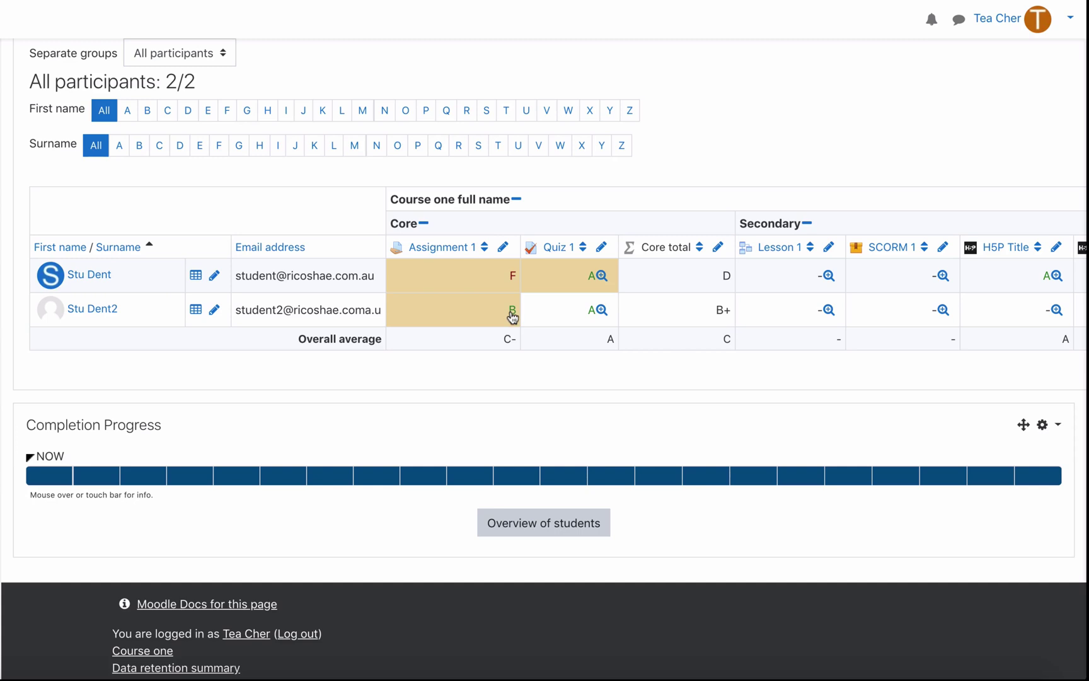
# - Change the two students' Assignment 1 grades to 65 and 90, now shown as D and A-
pyautogui.click(441, 275)
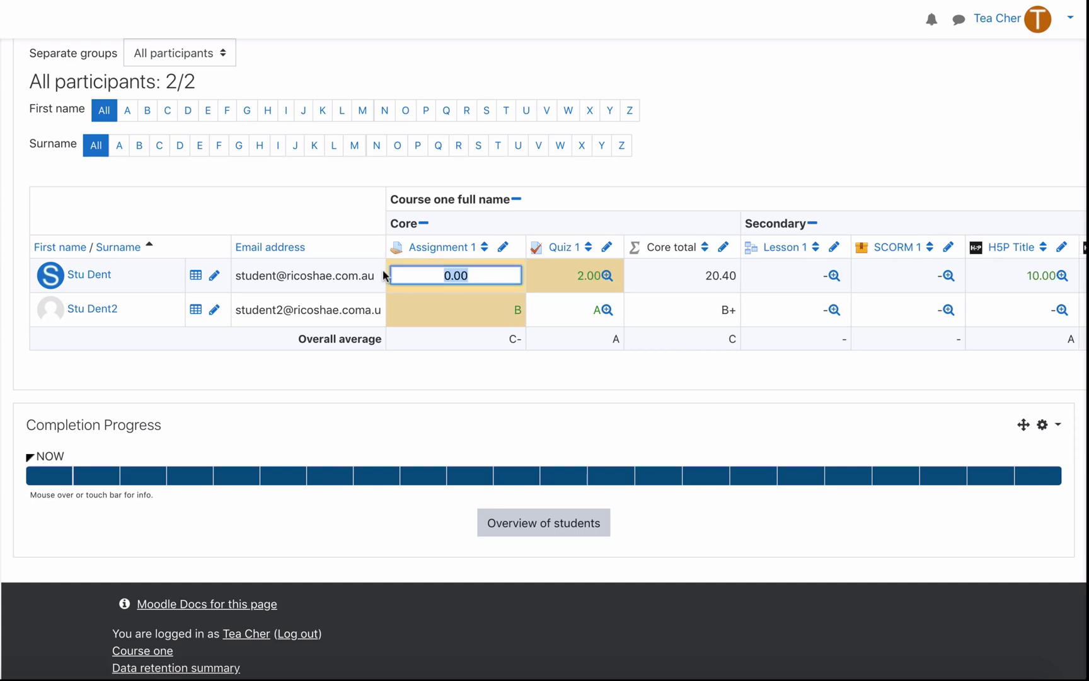
pyautogui.write('65')
pyautogui.press('Tab')
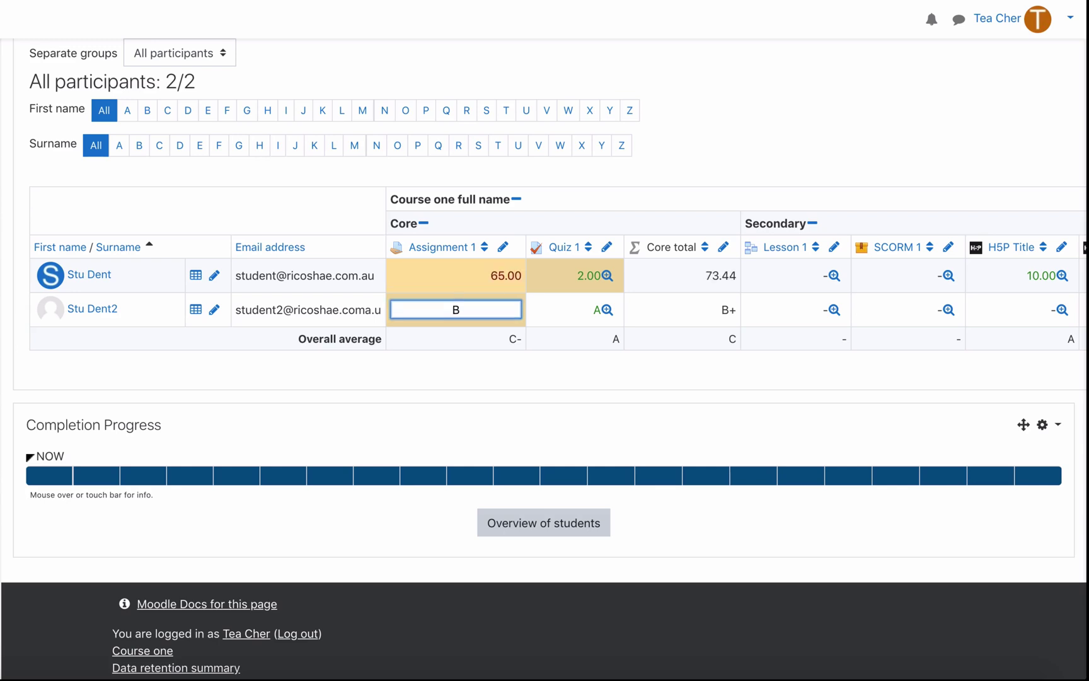
pyautogui.click(567, 132)
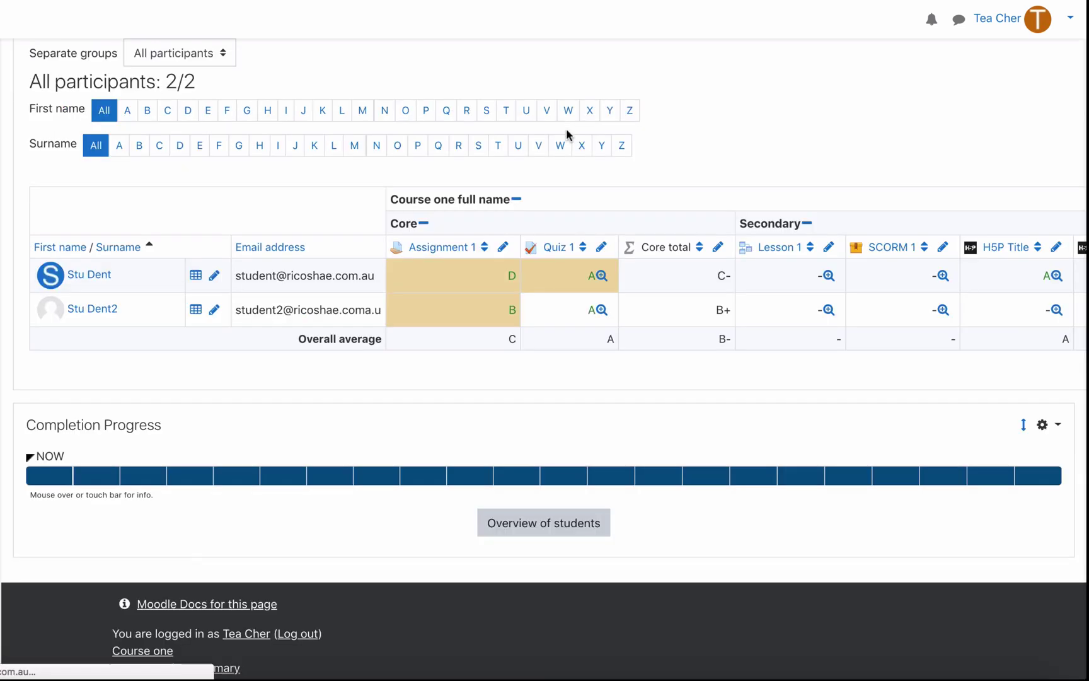
pyautogui.click(509, 275)
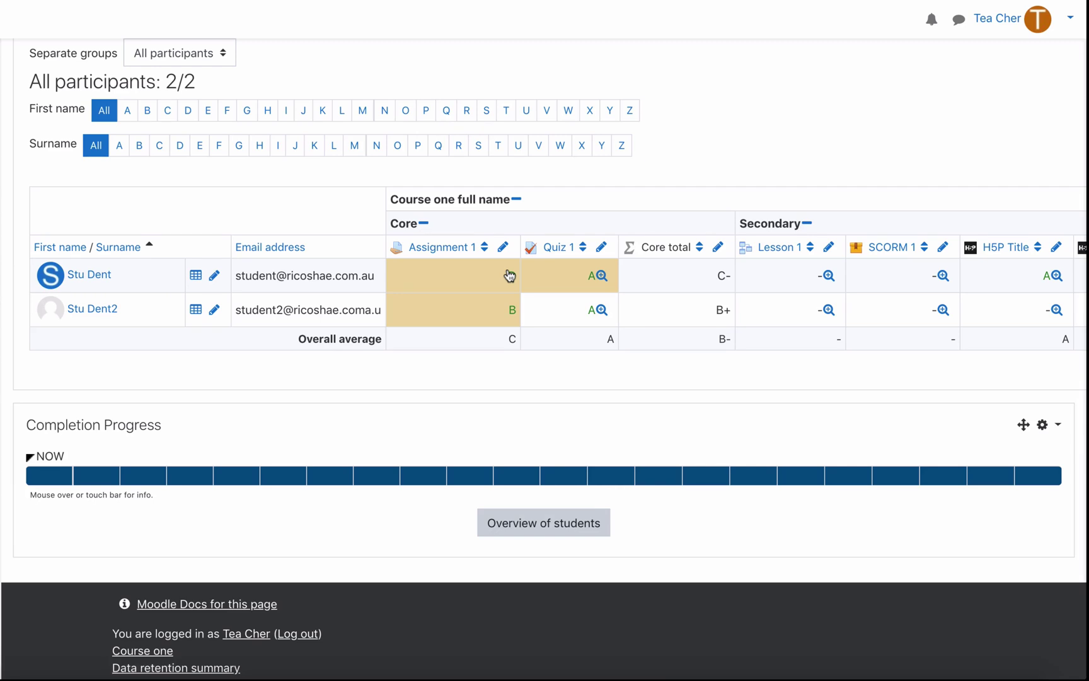
pyautogui.click(511, 311)
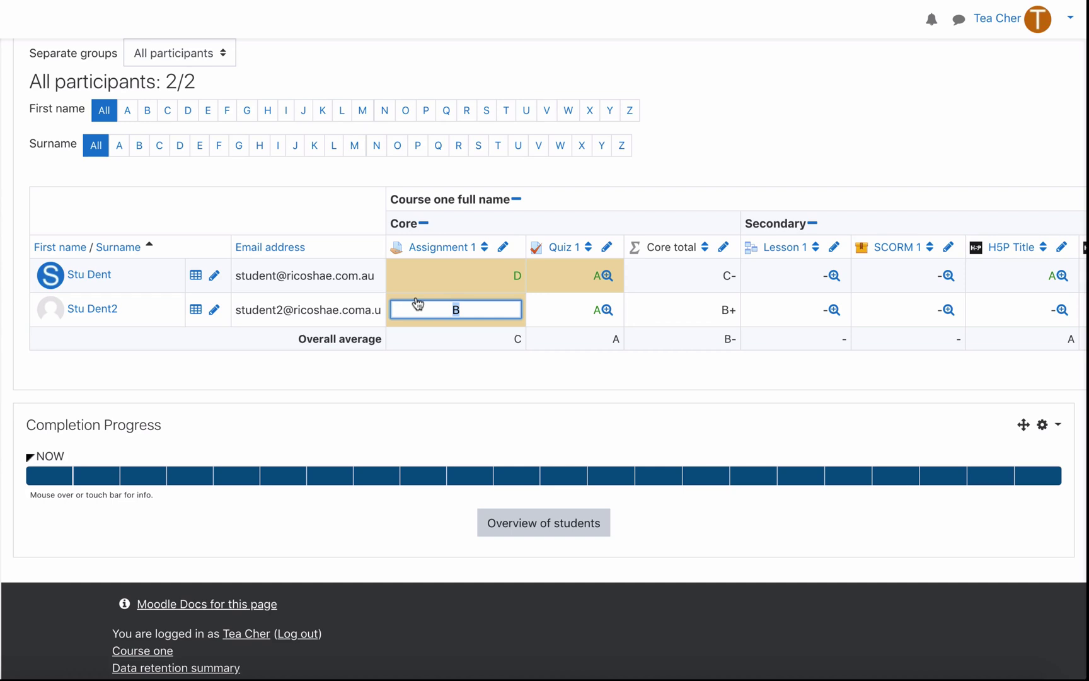
pyautogui.write('90')
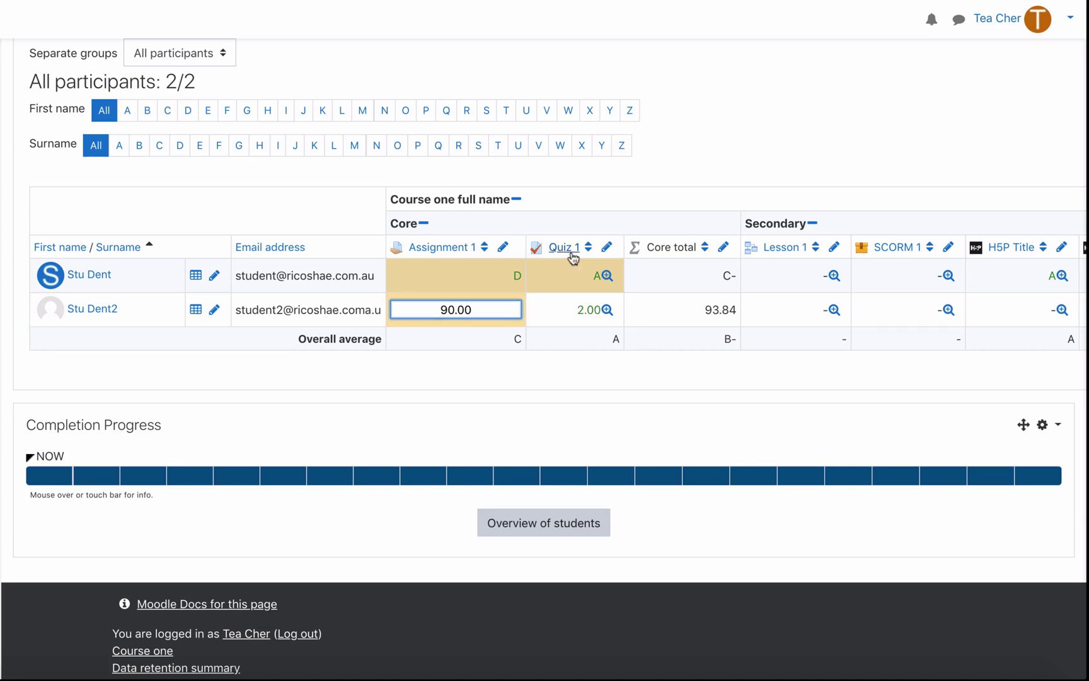
pyautogui.press('Return')
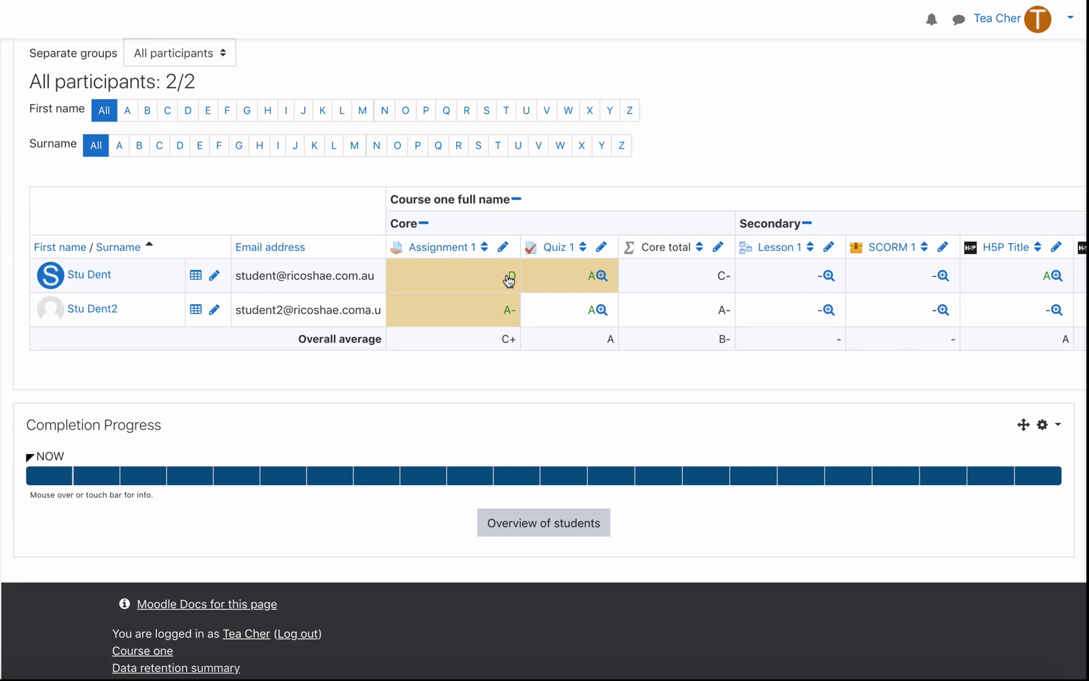
# - From the Assignment 1 column, list all submissions and open grading for the first student
pyautogui.click(468, 248)
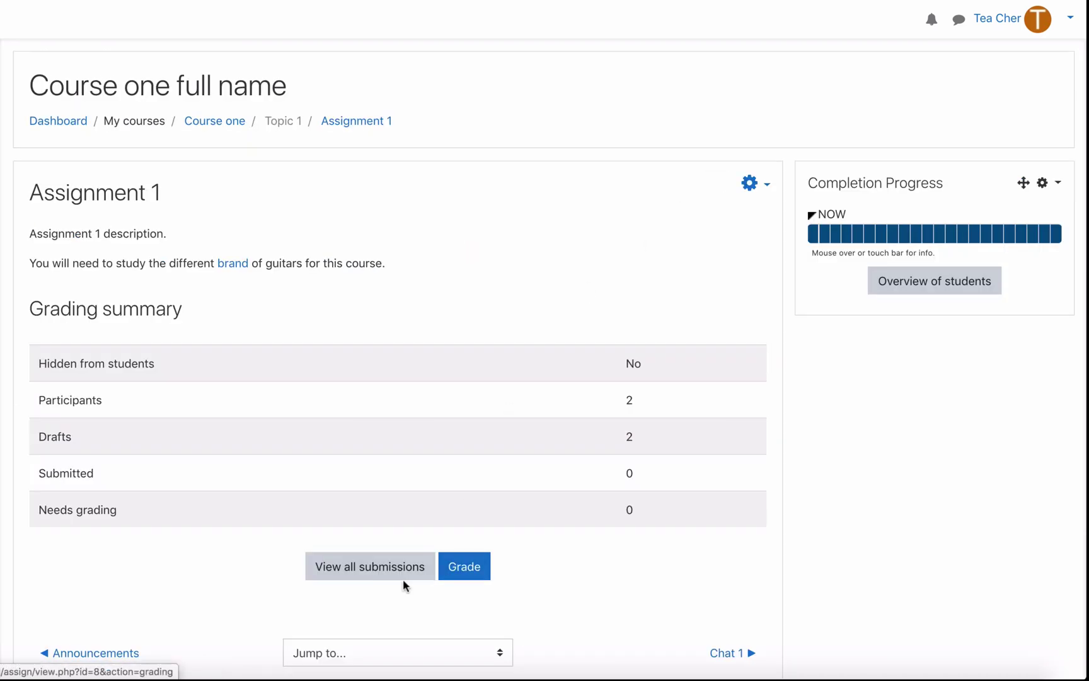
pyautogui.click(380, 569)
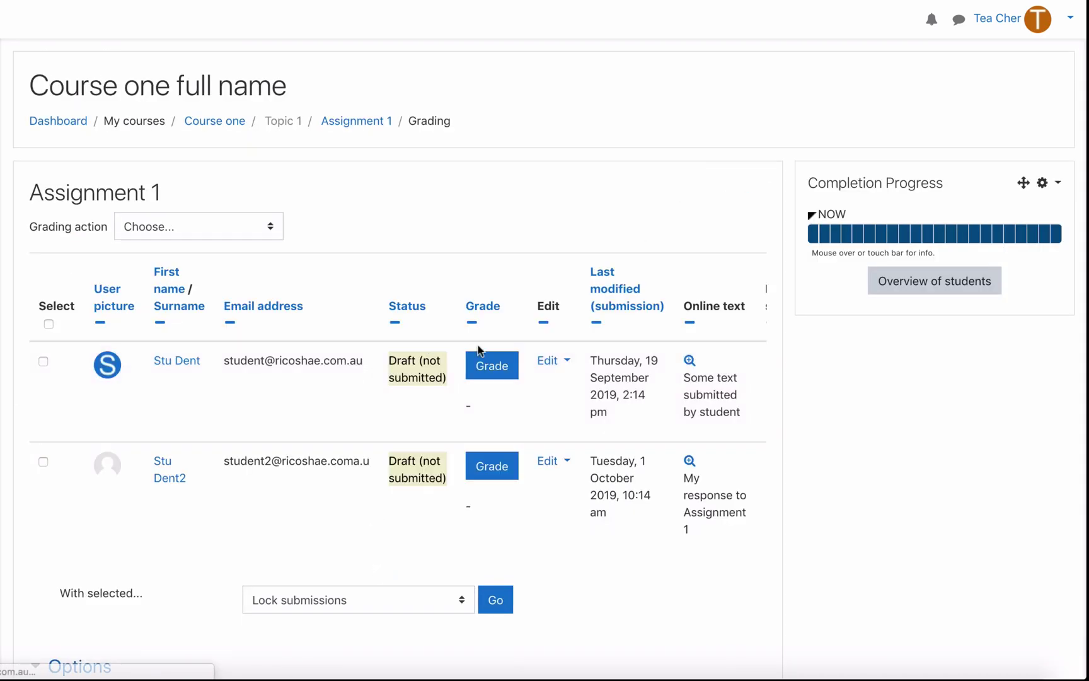
pyautogui.click(489, 367)
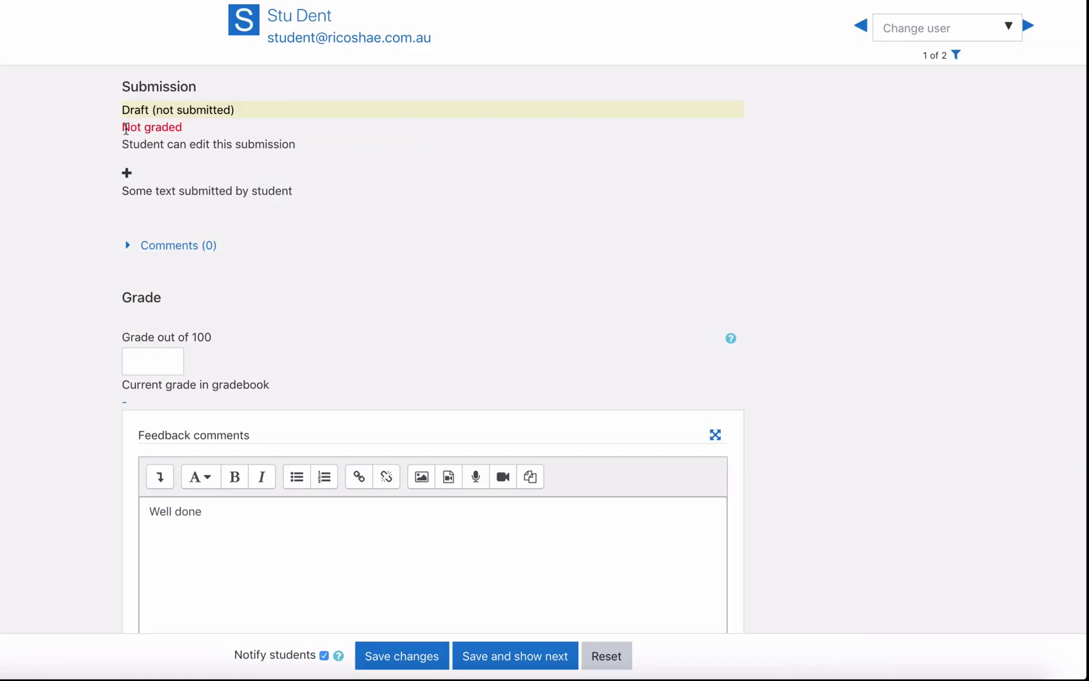
# - Enter a grade of 83 out of 100 for the first student, keeping the 'Well done' feedback
pyautogui.moveTo(122, 127); pyautogui.dragTo(169, 126)
pyautogui.click(201, 124)
pyautogui.click(147, 362)
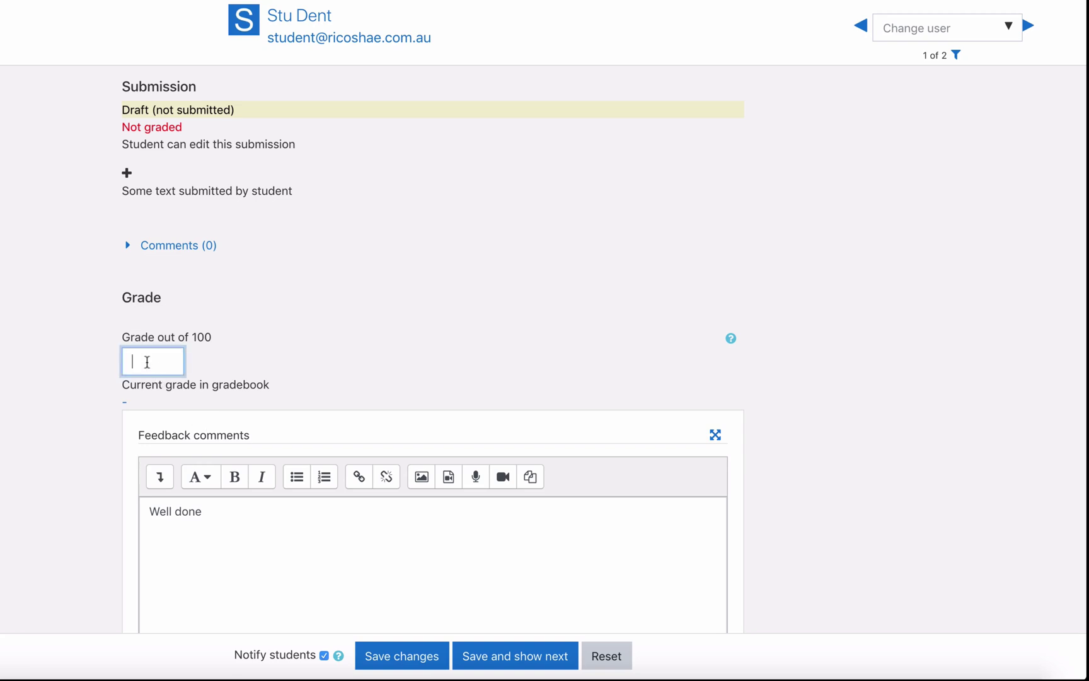
pyautogui.write('83')
pyautogui.scroll(-5, 433, 378)
pyautogui.click(208, 369)
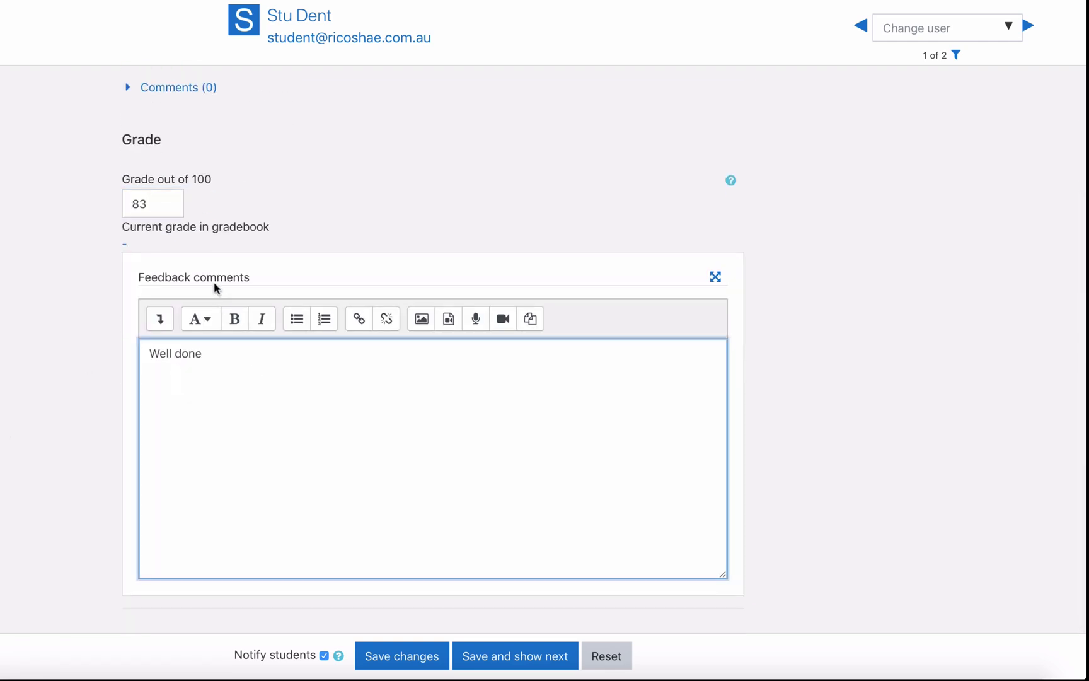
pyautogui.click(159, 205)
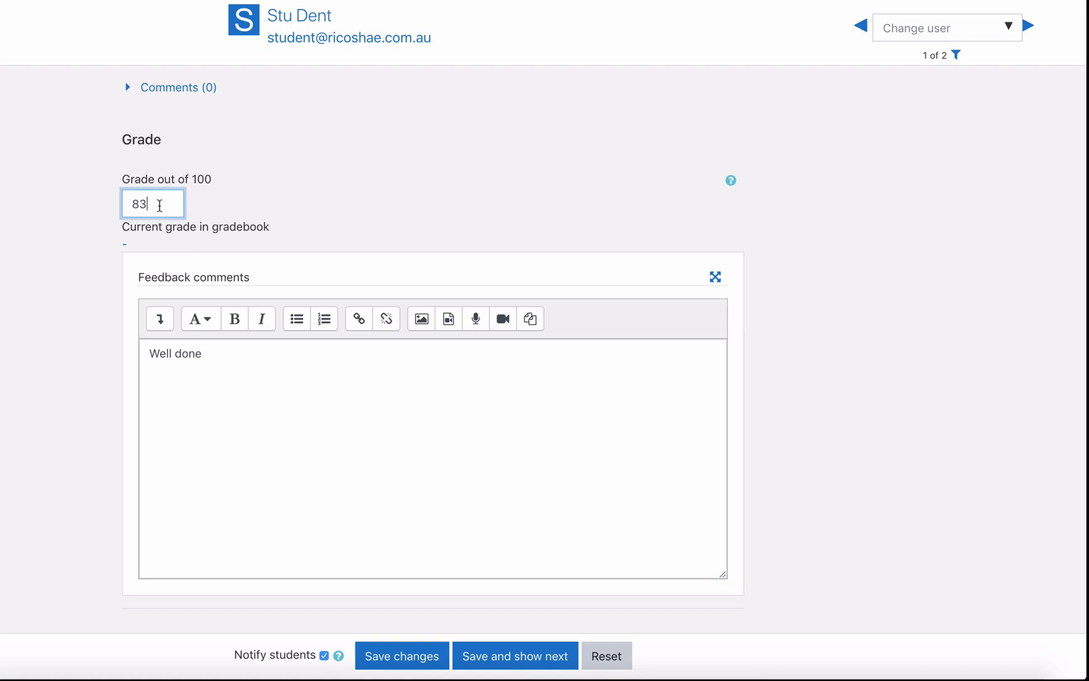
# - Save the grade without notifying students and check that 83.00 was recorded
pyautogui.click(324, 656)
pyautogui.click(363, 659)
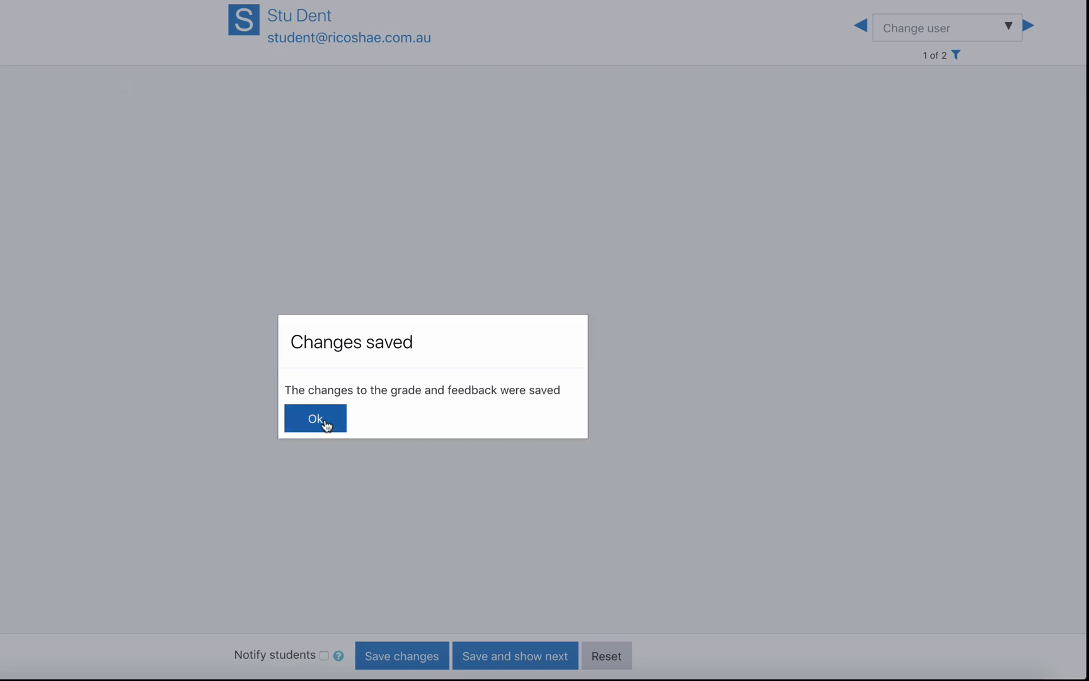
pyautogui.click(326, 425)
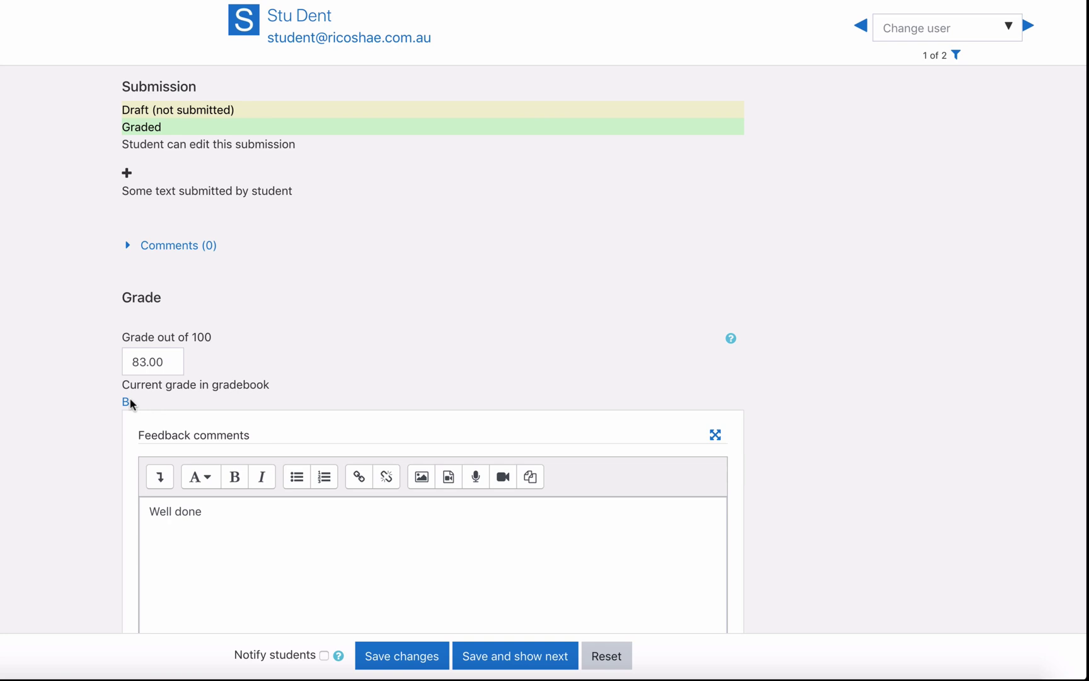
pyautogui.moveTo(172, 361); pyautogui.dragTo(106, 359)
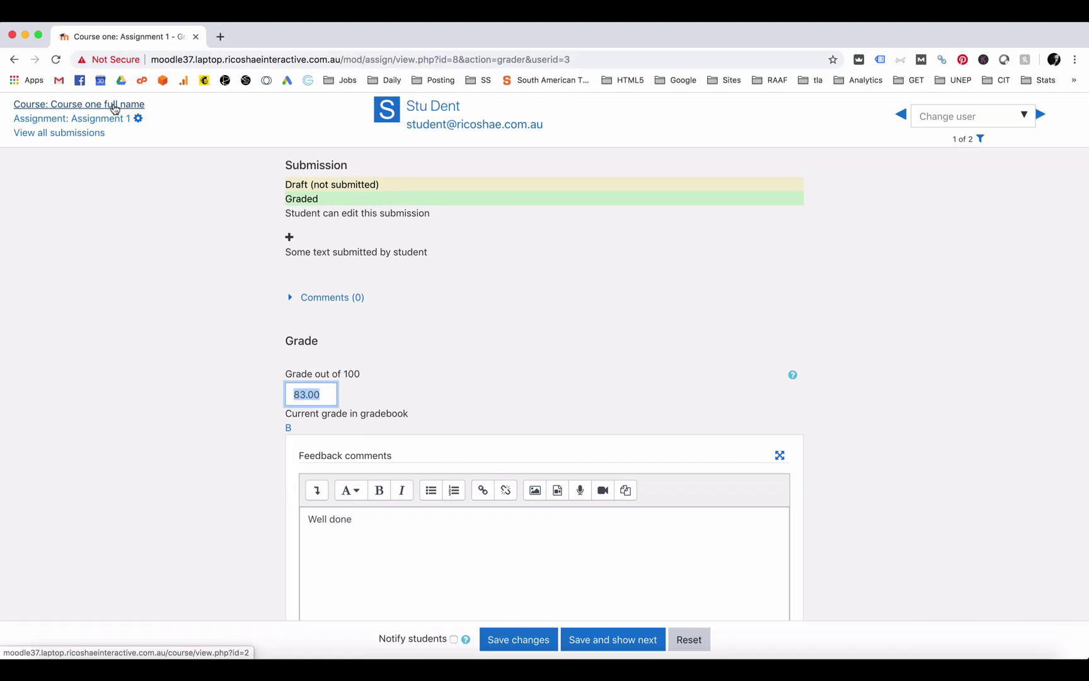
pyautogui.click(82, 102)
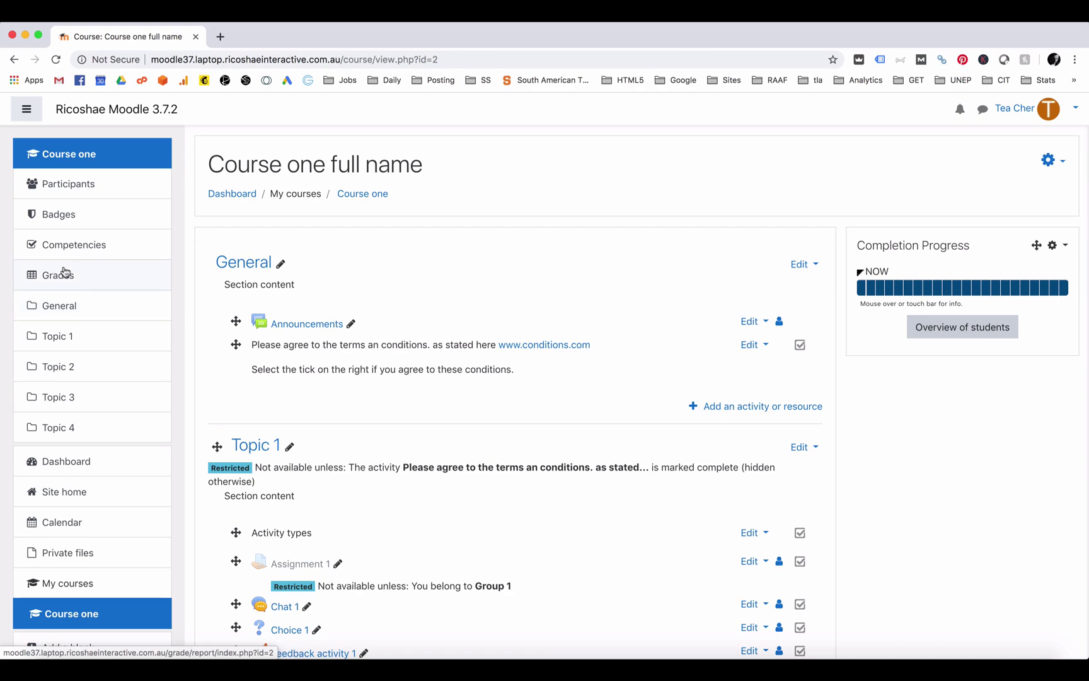
# - Return to the course grader report to confirm the first student's Assignment 1 shows B
pyautogui.click(59, 275)
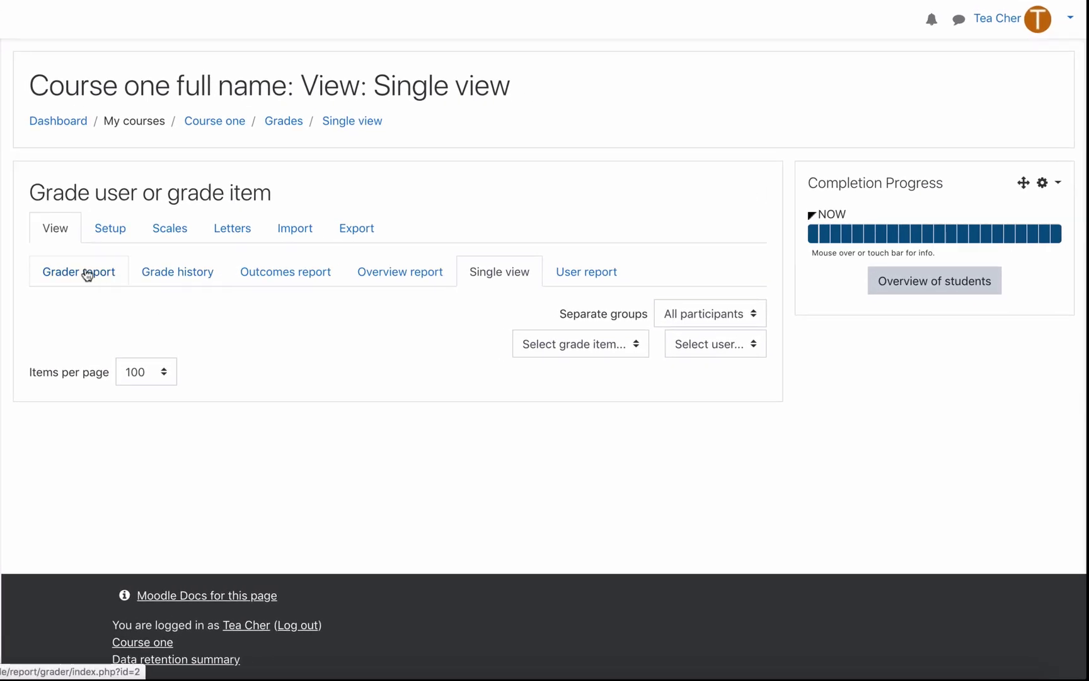
pyautogui.click(192, 303)
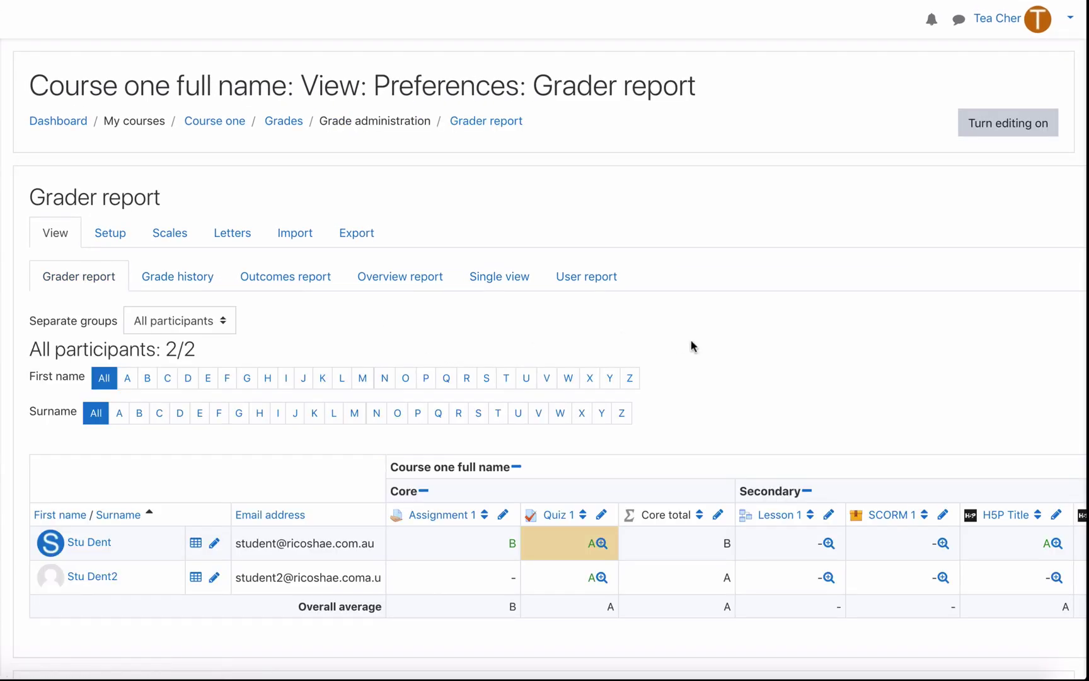
pyautogui.scroll(-3, 690, 346)
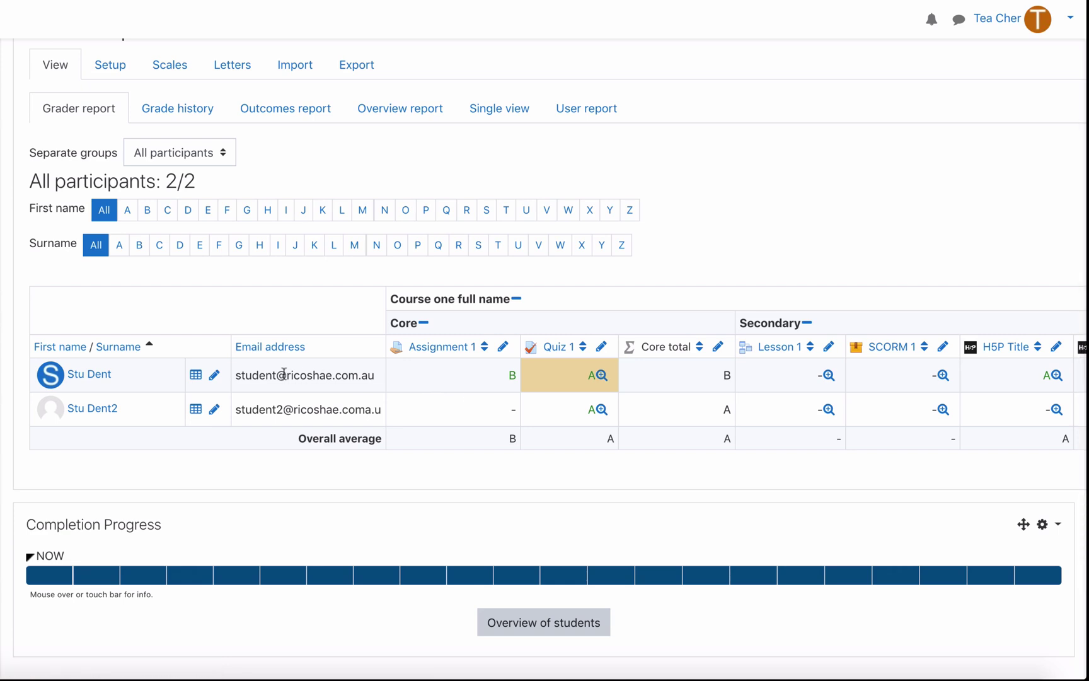